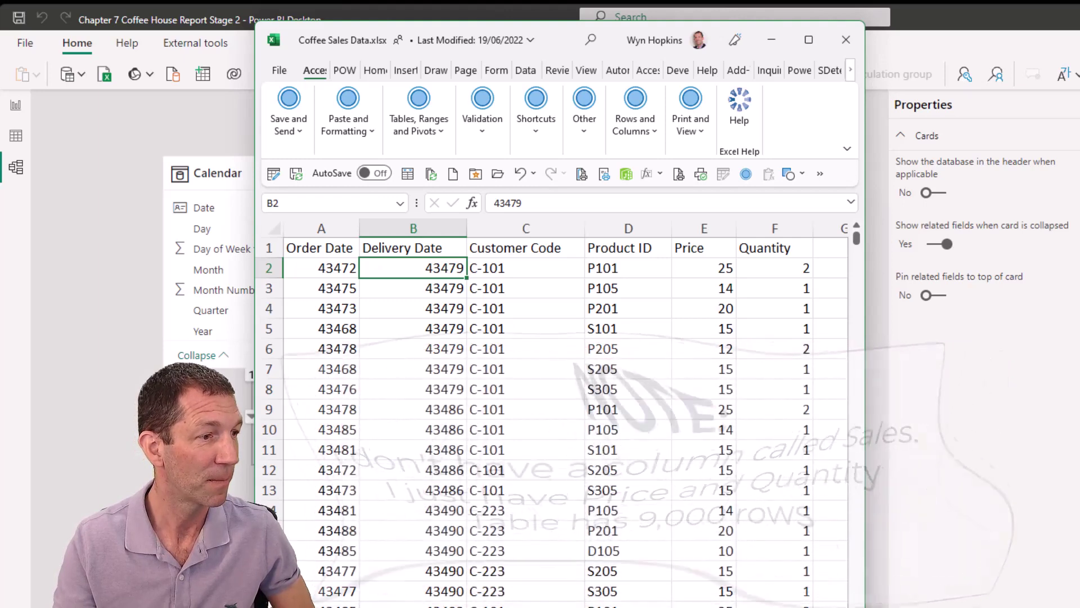
# Switch to the Lookup (Dimension) Tables.xlsx workbook in Excel and review the tblCustomer customer groups and the next sheet
pyautogui.hotkey('alt', 'Tab')
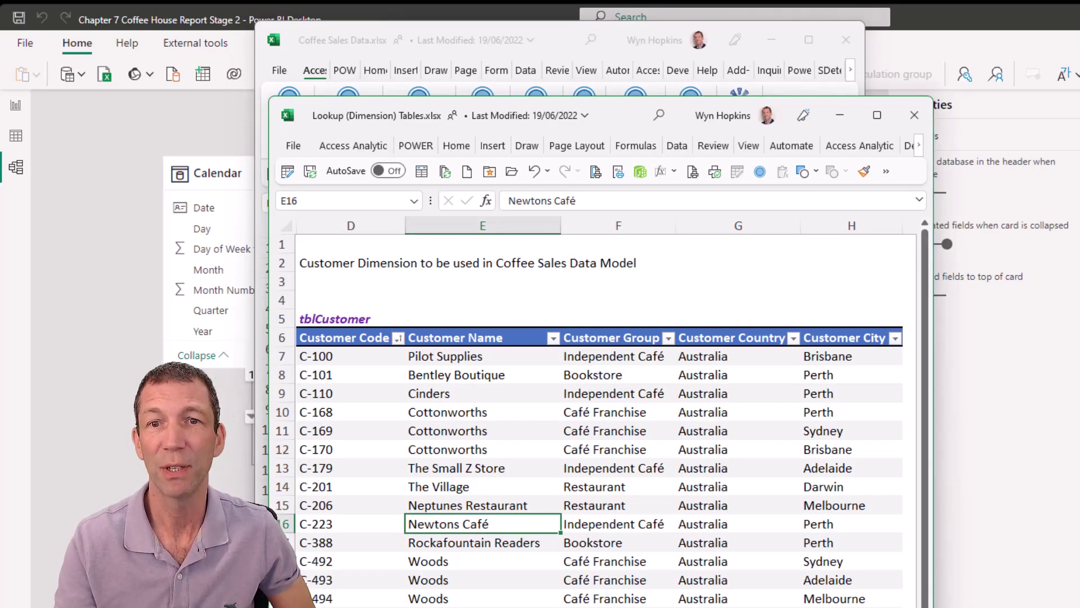
pyautogui.moveTo(599, 505); pyautogui.dragTo(608, 410)
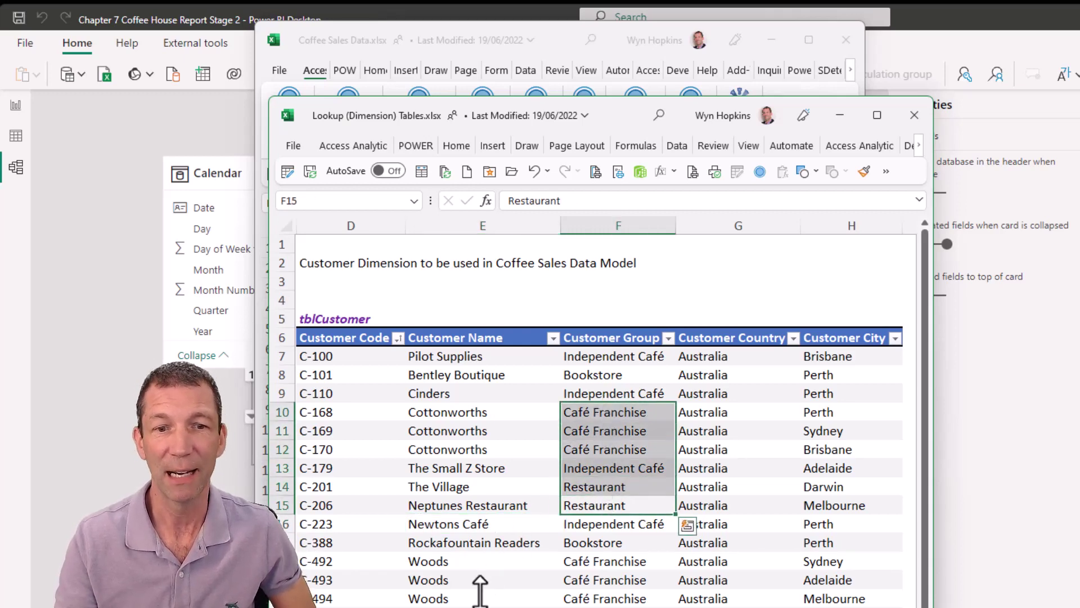
pyautogui.hotkey('ctrl', 'pagedown')
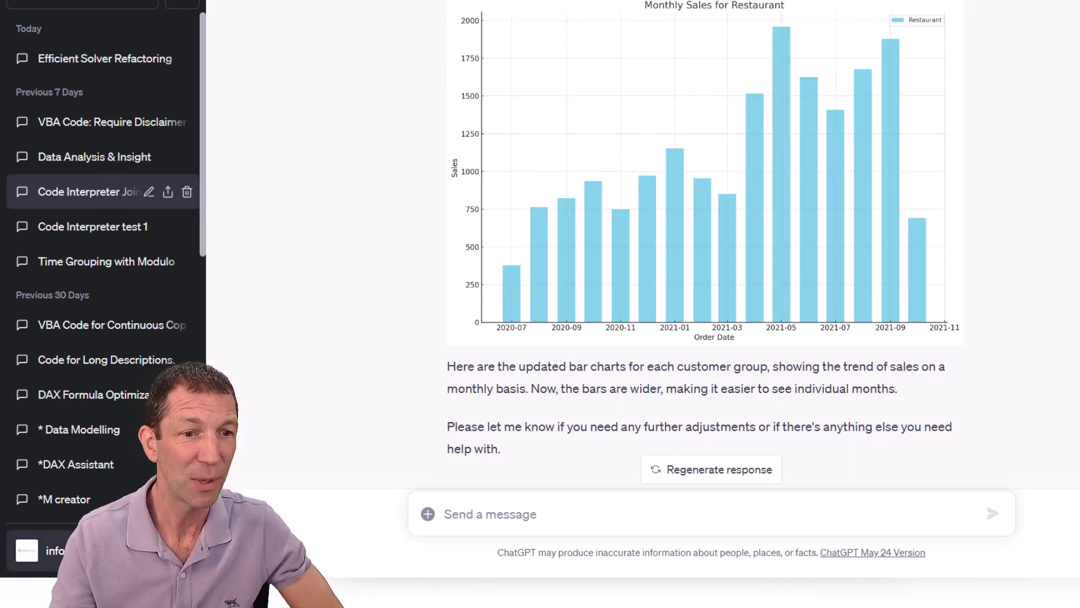
# Check in the ChatGPT settings whether the Plugins and Code interpreter beta features are enabled, and close the settings
pyautogui.click(85, 548)
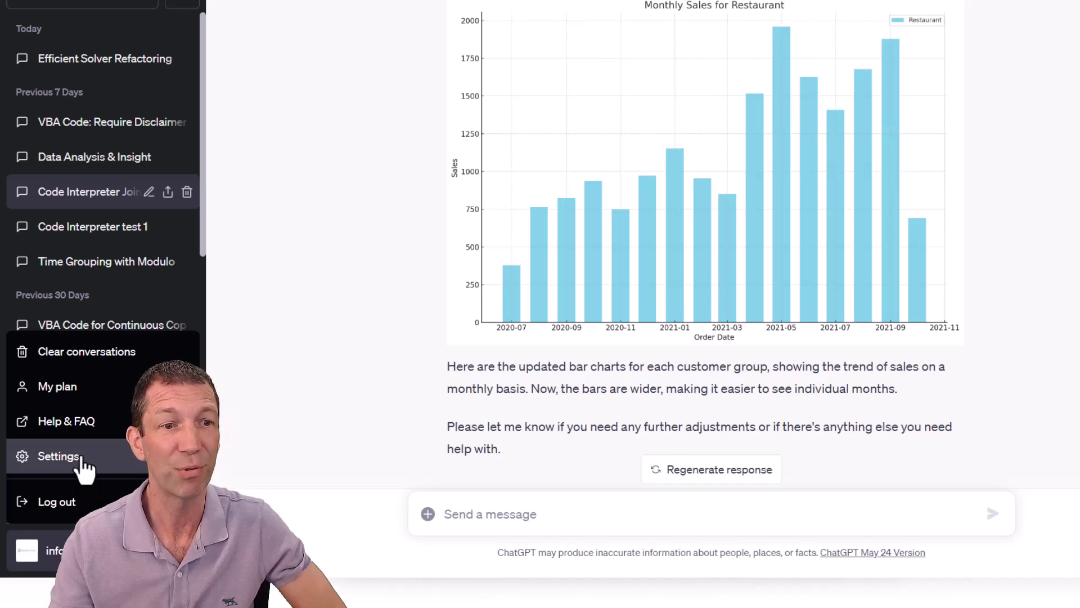
pyautogui.click(58, 456)
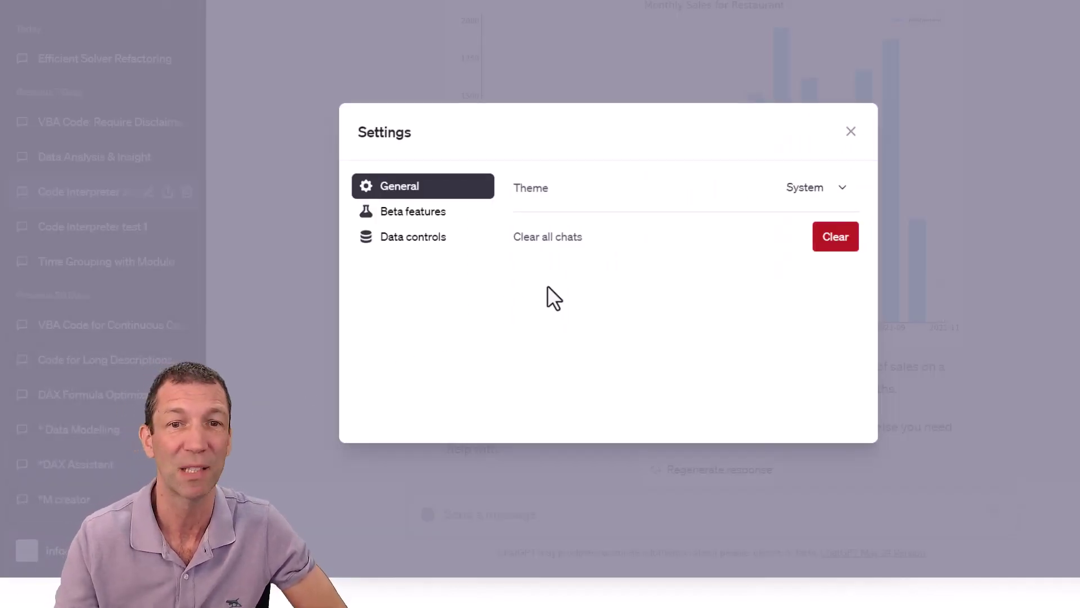
pyautogui.click(423, 219)
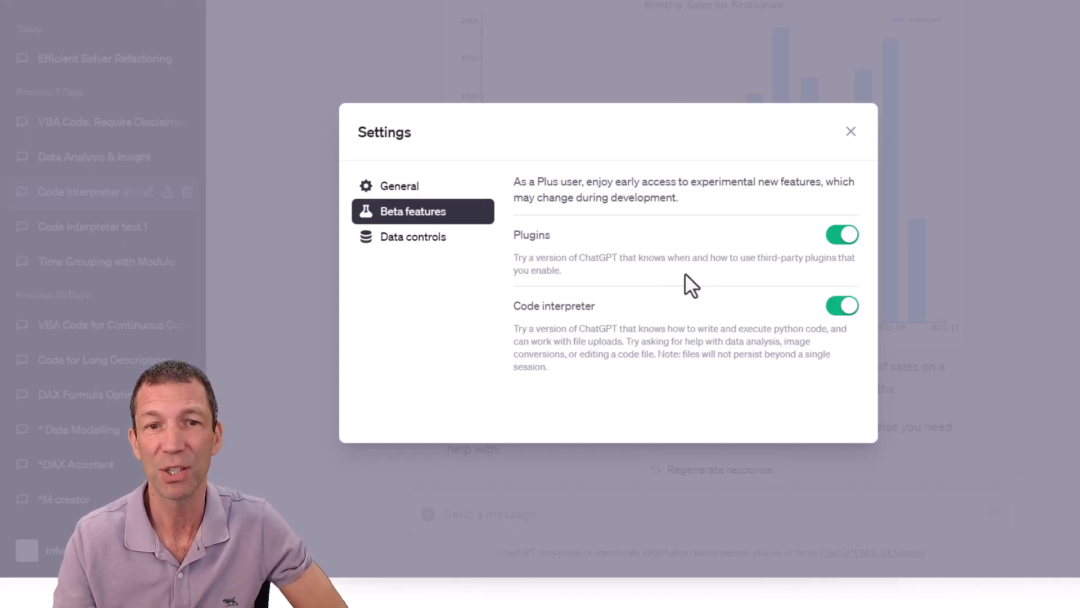
pyautogui.click(850, 133)
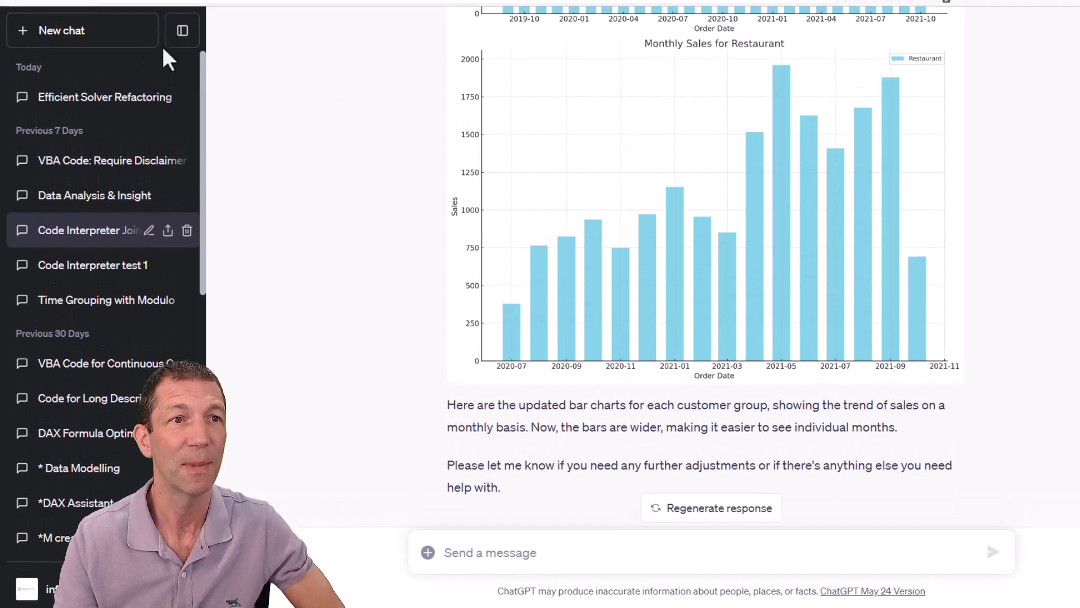
# Start a GPT-4 Code Interpreter chat with "I will give you fact and dimension tables and I need help building charts and analyzing the data"
pyautogui.click(100, 40)
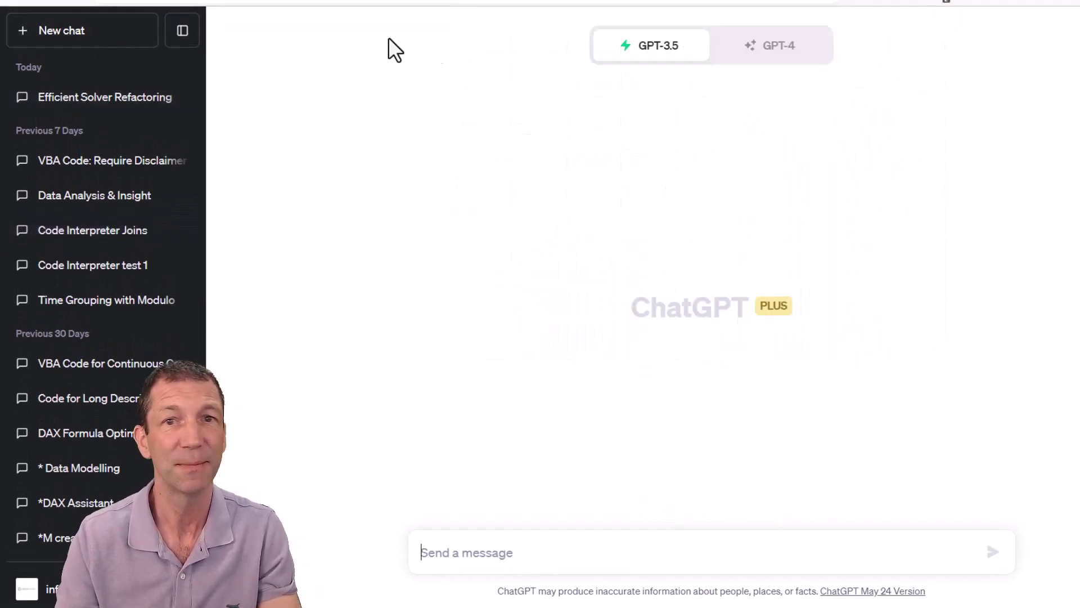
pyautogui.click(774, 48)
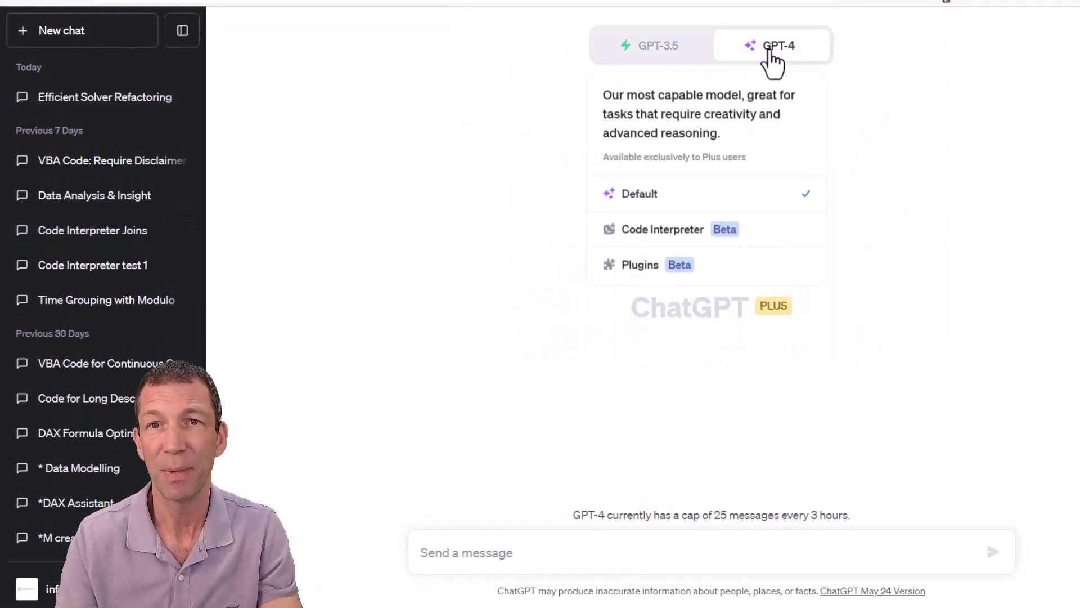
pyautogui.click(687, 246)
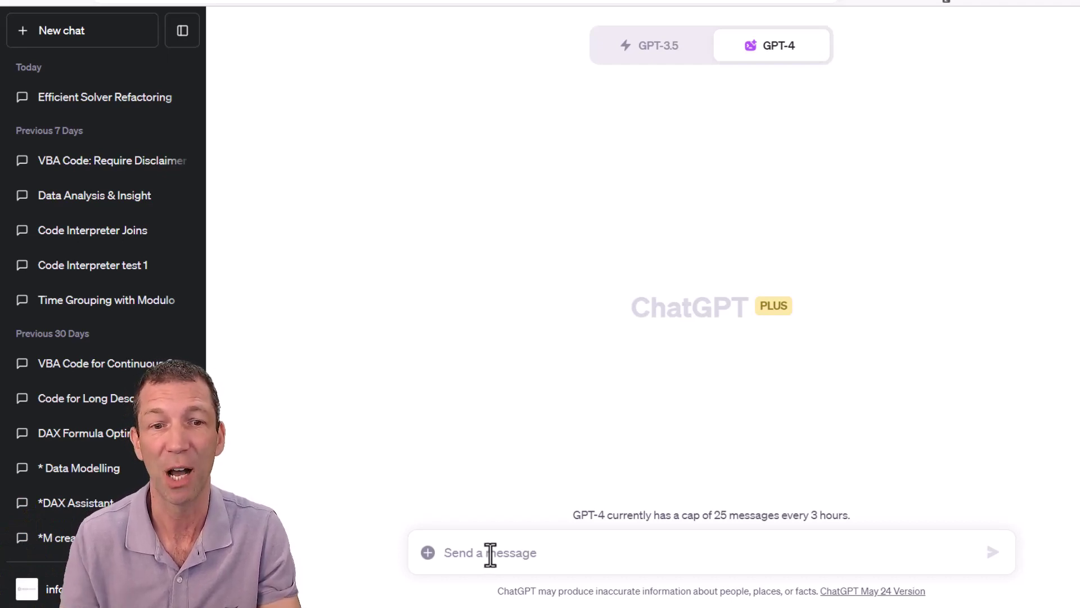
pyautogui.write('I will give you fact and dimension tables and I need help building charts and analyzing the data')
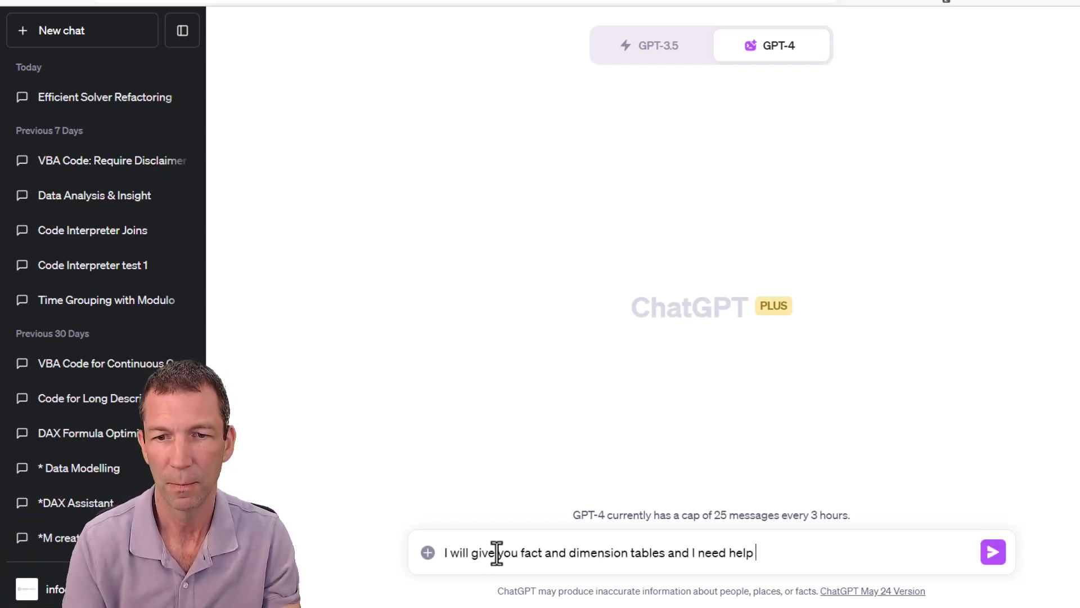
pyautogui.press('Return')
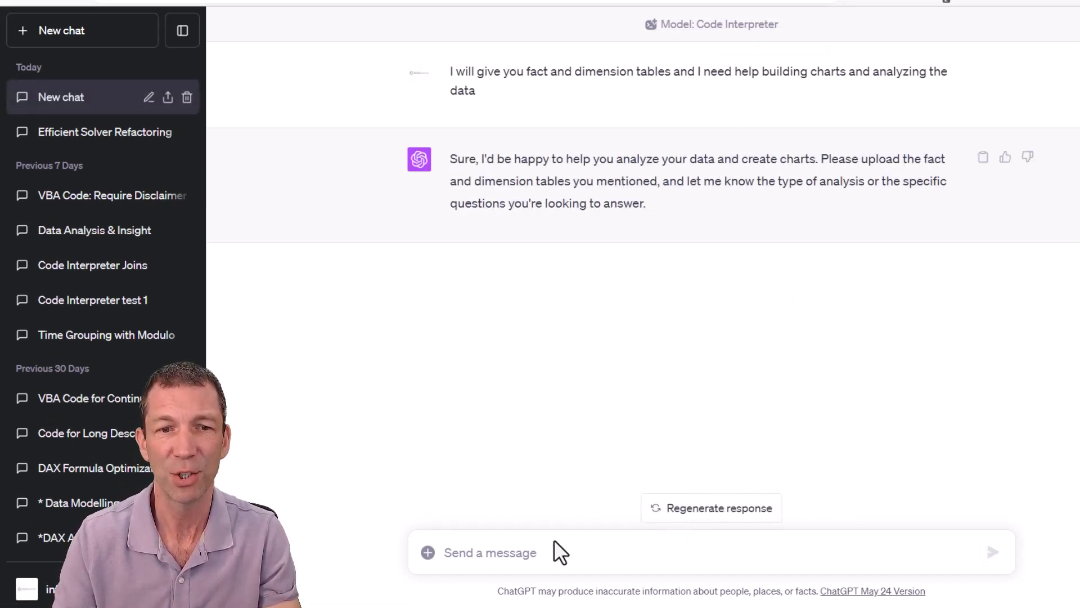
# Upload Coffee Sales Data.xlsx to the chat and send it with the message "This is the fact"
pyautogui.click(428, 551)
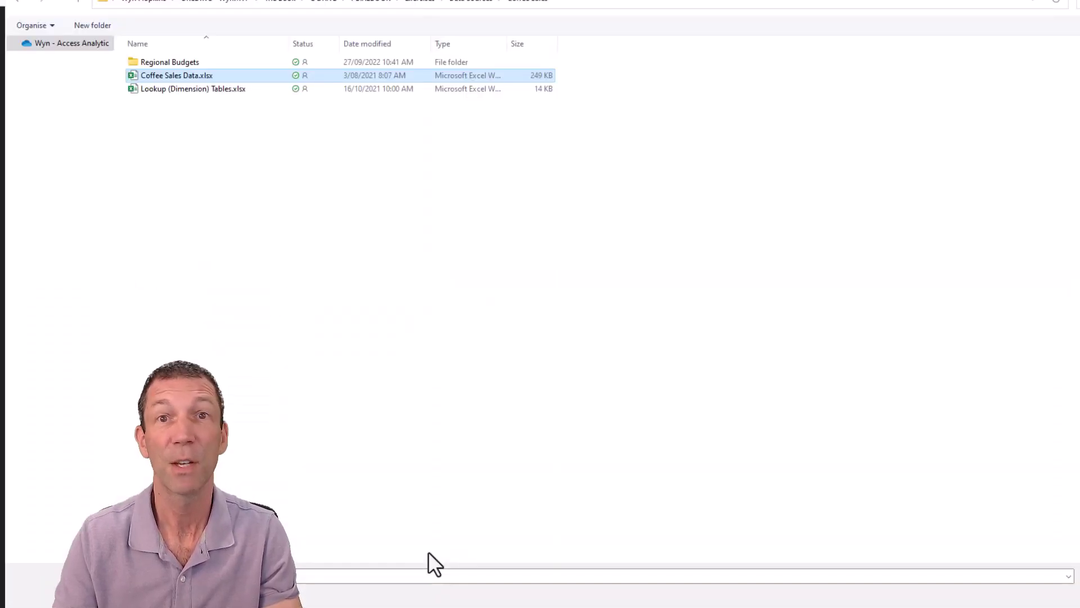
pyautogui.doubleClick(219, 75)
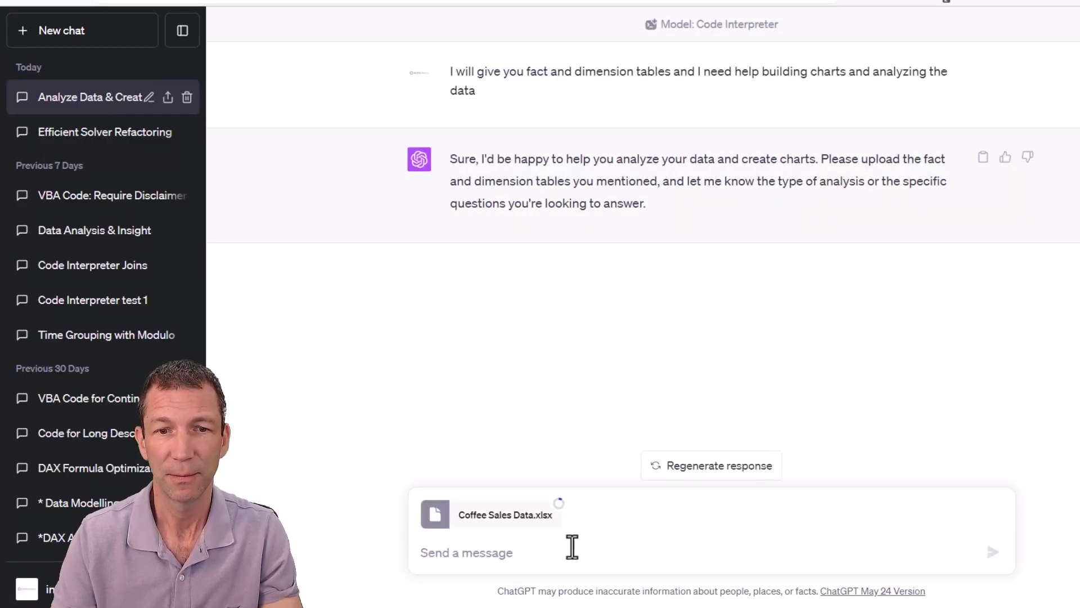
pyautogui.write('This is the')
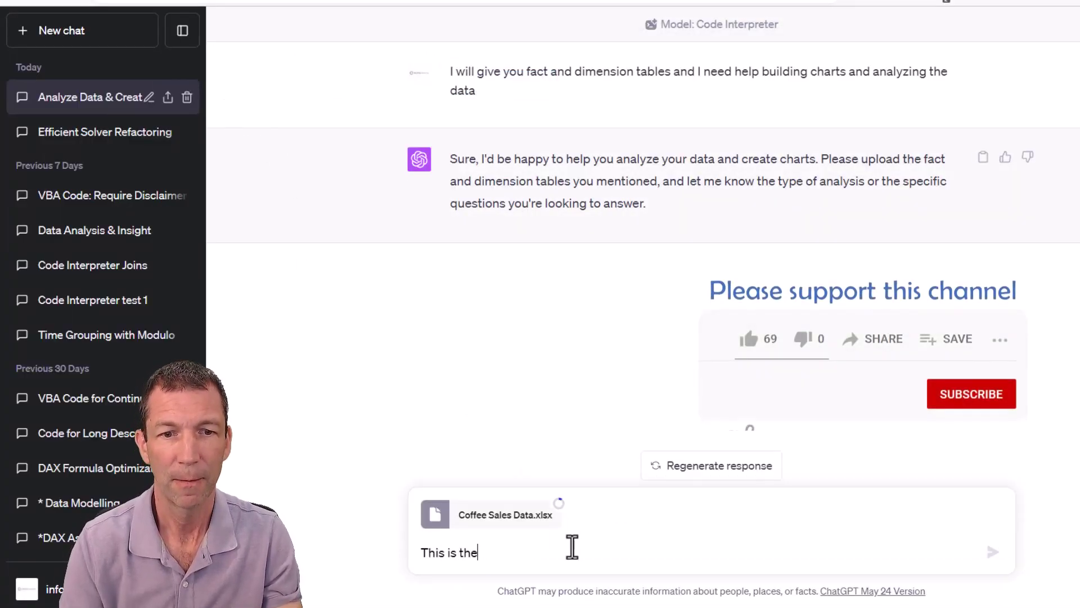
pyautogui.write(' fact')
pyautogui.hotkey('shift', 'Return')
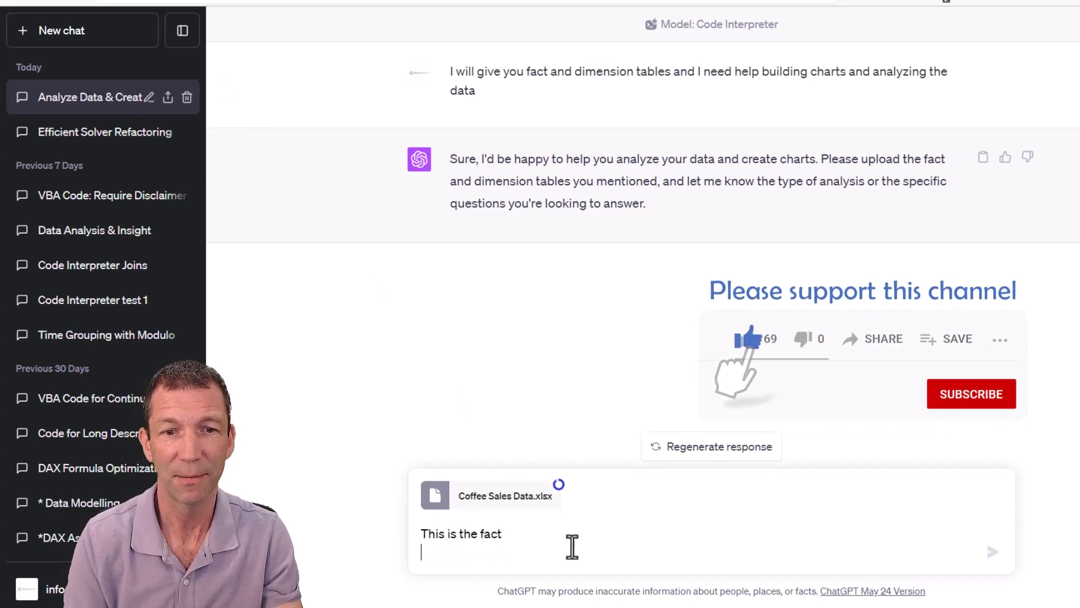
pyautogui.click(991, 552)
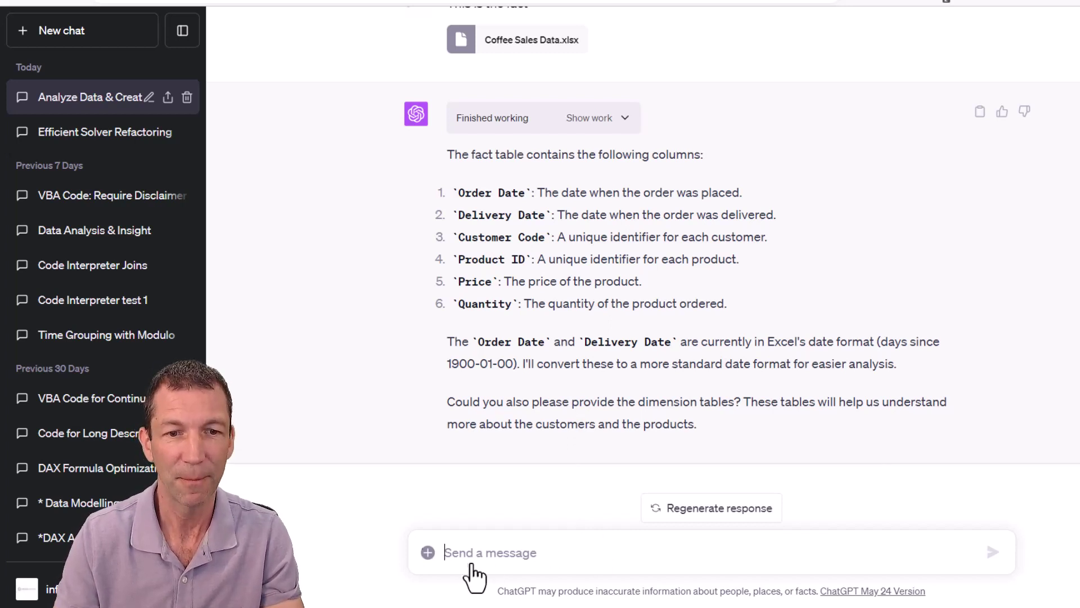
# Upload Lookup (Dimension) Tables.xlsx to the chat and send it with a message saying these are the dimensions
pyautogui.click(428, 553)
pyautogui.click(177, 87)
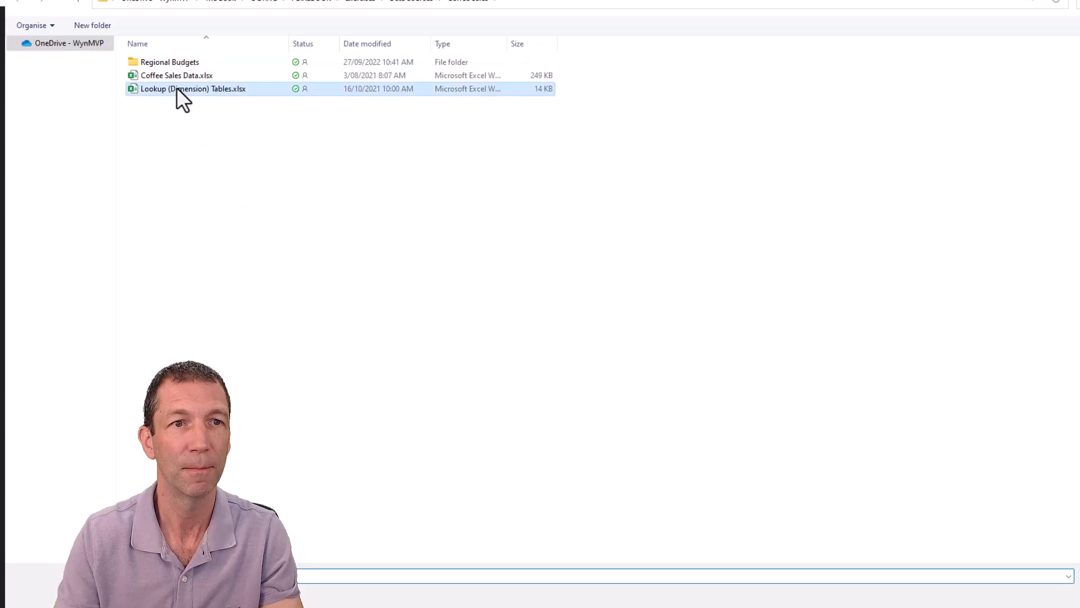
pyautogui.doubleClick(177, 88)
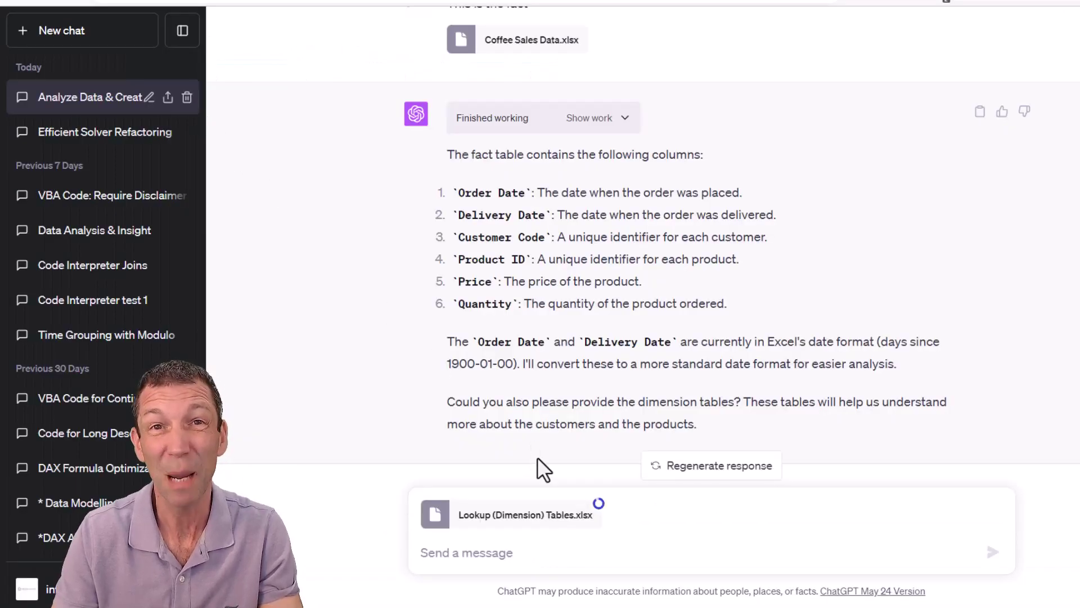
pyautogui.click(518, 549)
pyautogui.write('The')
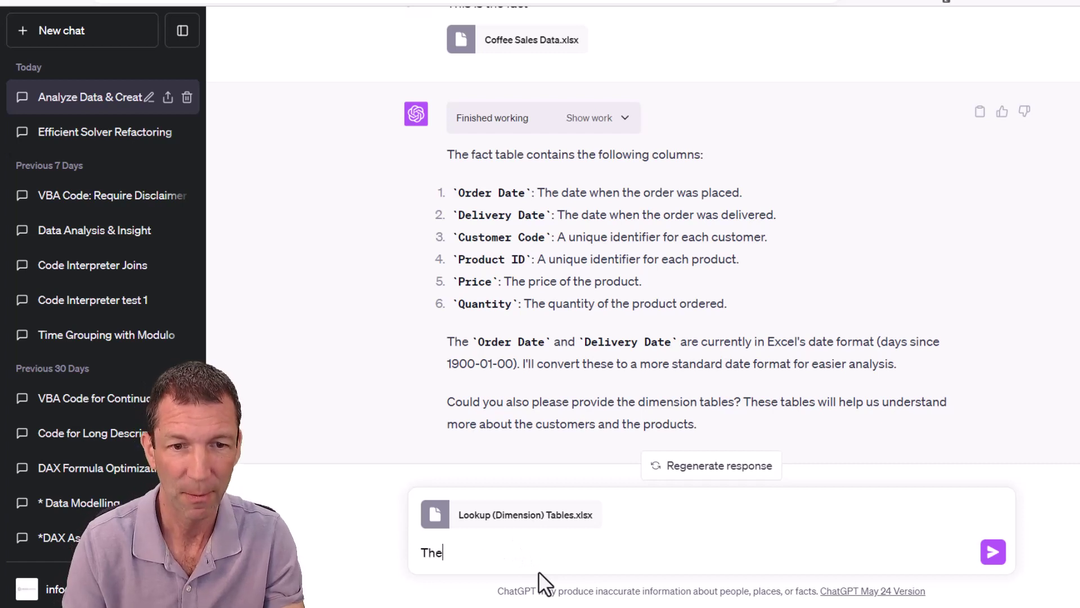
pyautogui.write('se are the dim')
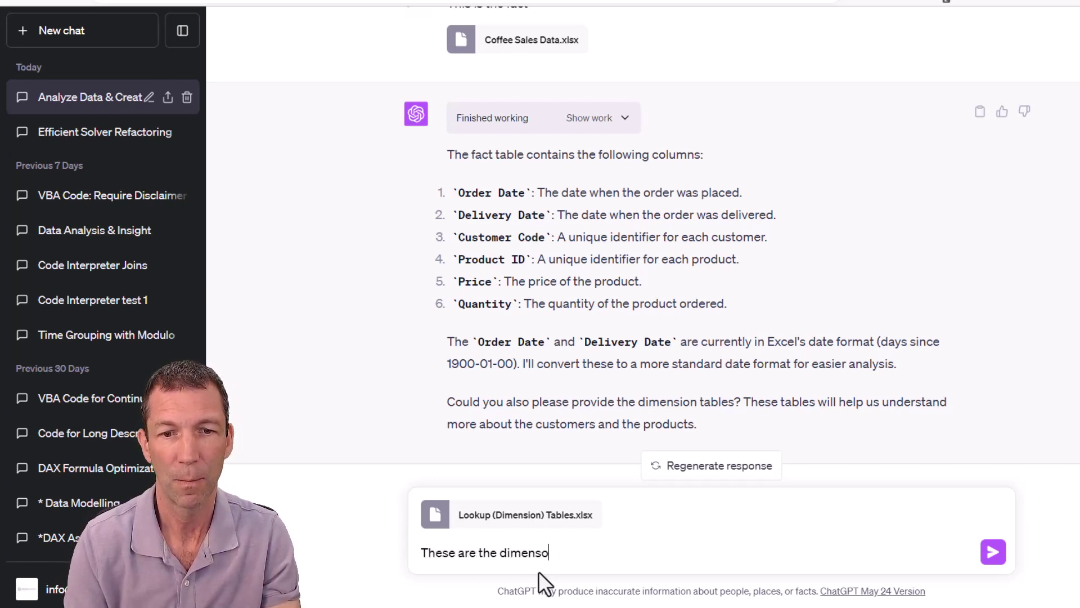
pyautogui.write('ensions')
pyautogui.press('Return')
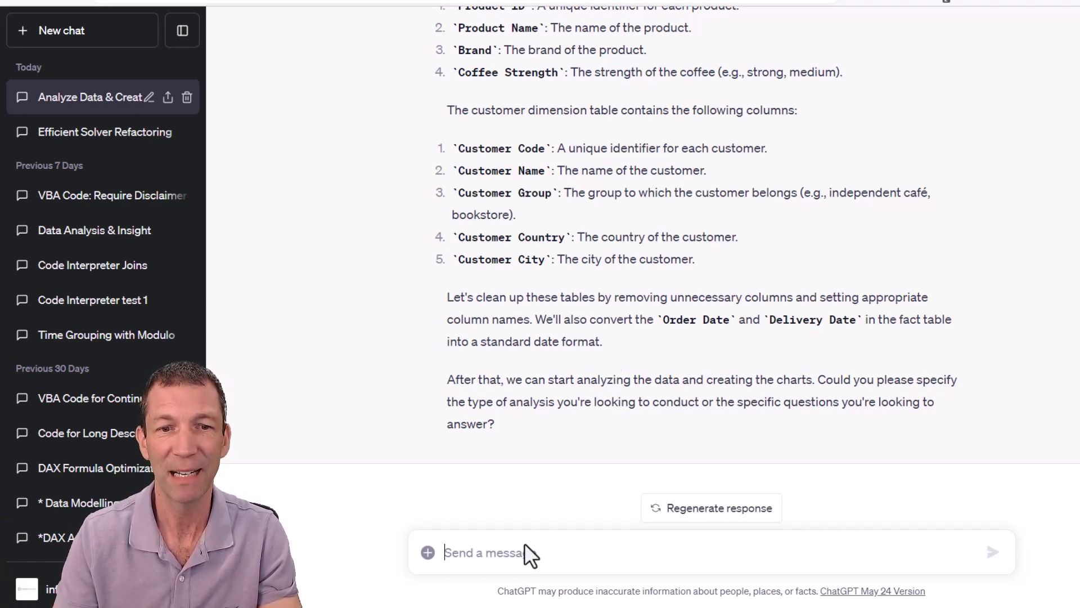
# Send the question "How have sales changed over time" in the chat
pyautogui.write('HOw')
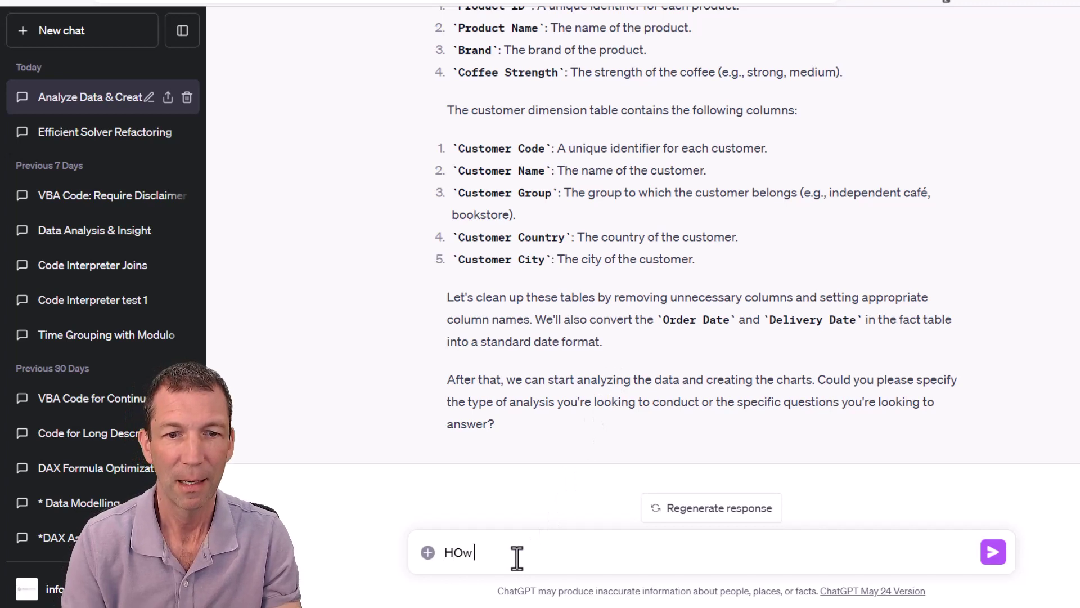
pyautogui.press('BackSpace')
pyautogui.press('BackSpace')
pyautogui.write('ow have')
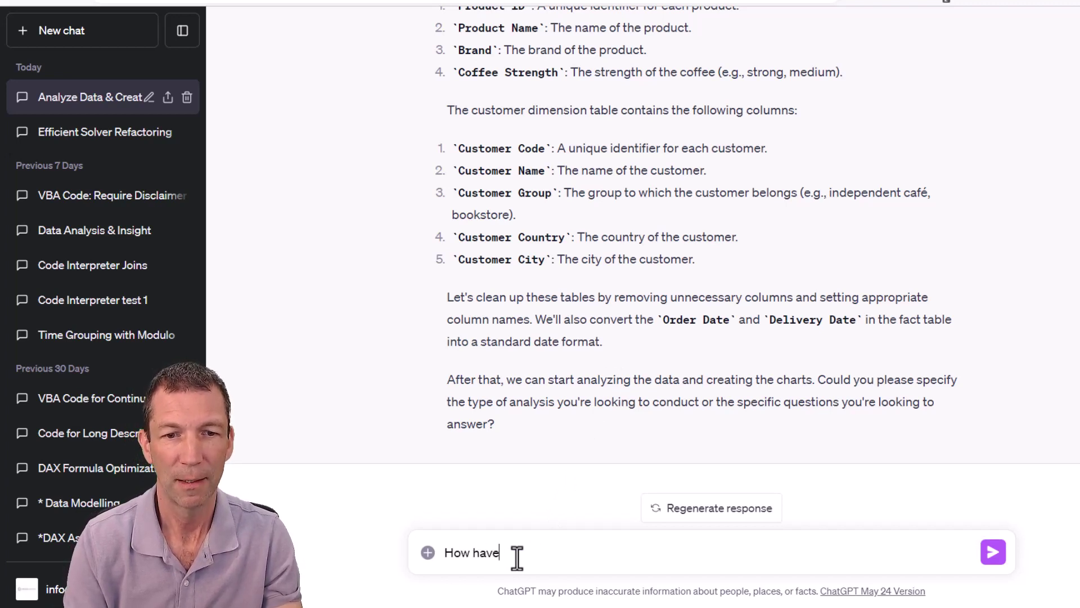
pyautogui.write(' sales changed')
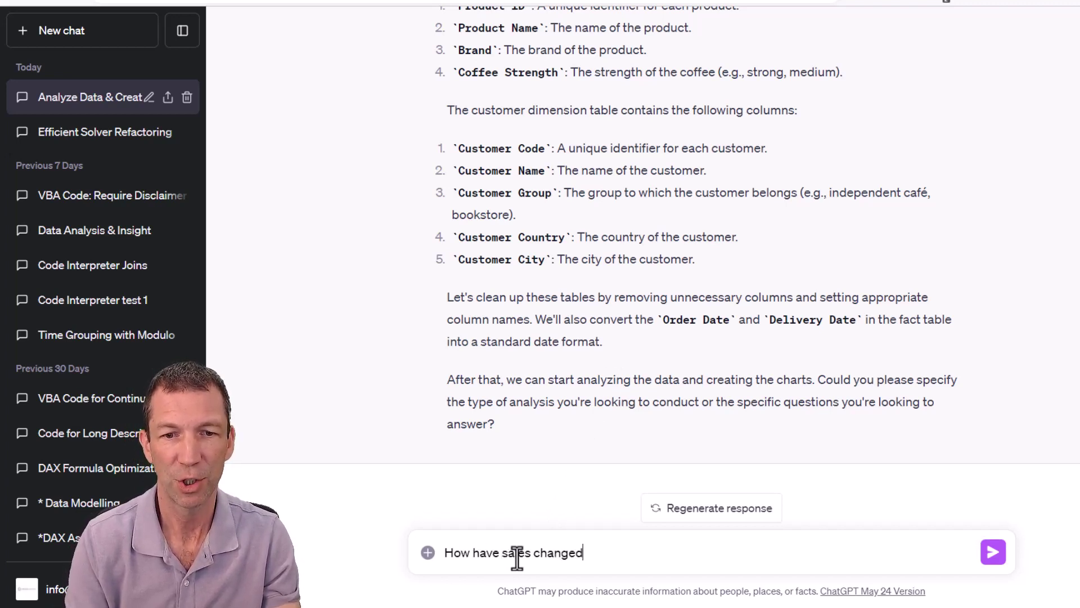
pyautogui.write(' ofer')
pyautogui.press('BackSpace')
pyautogui.press('BackSpace')
pyautogui.press('BackSpace')
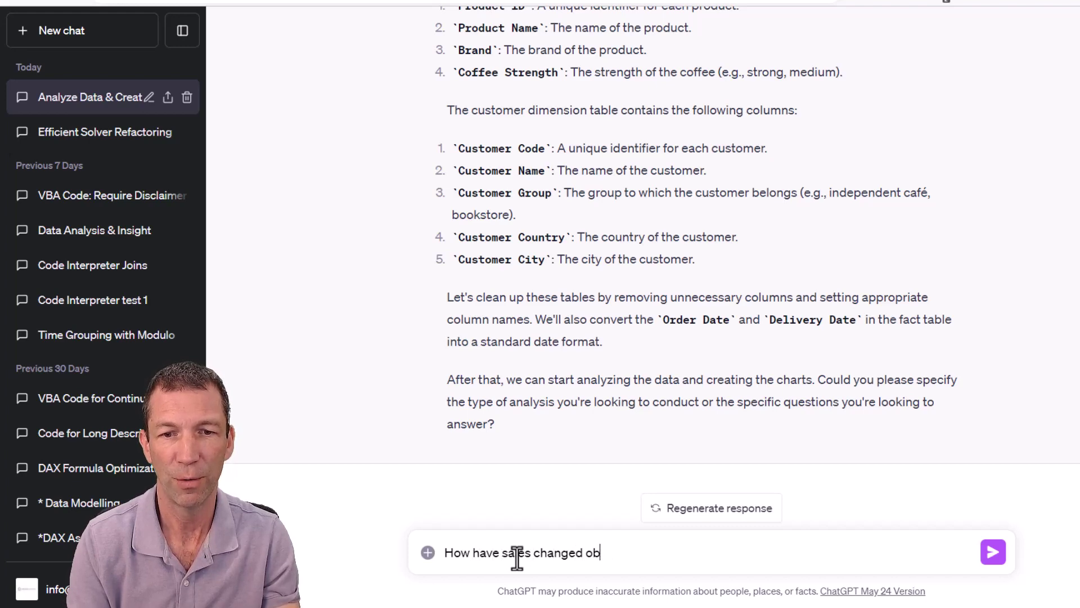
pyautogui.write('ver time')
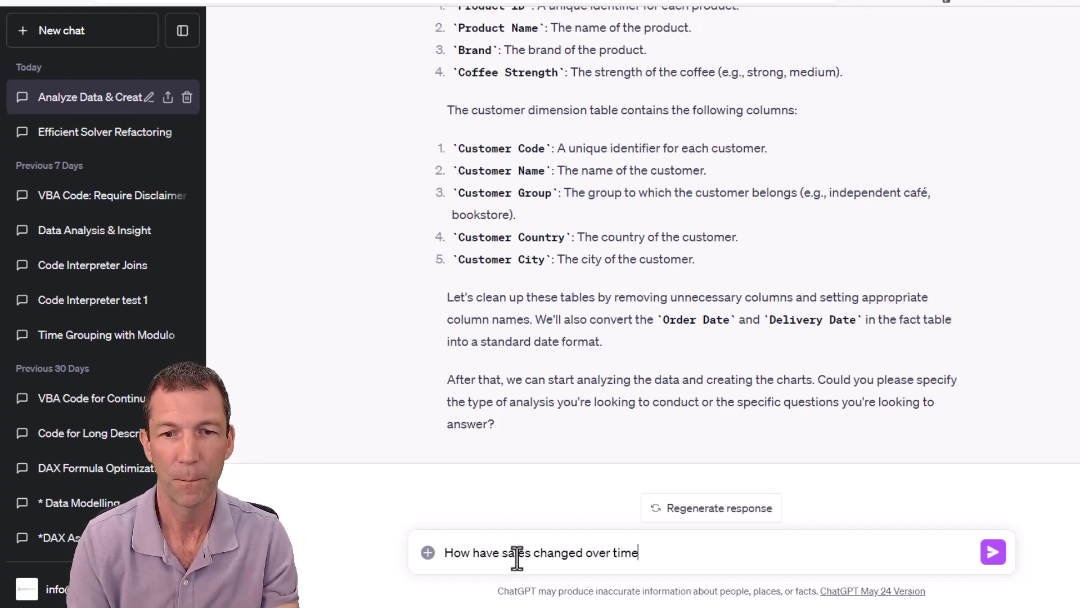
pyautogui.press('Return')
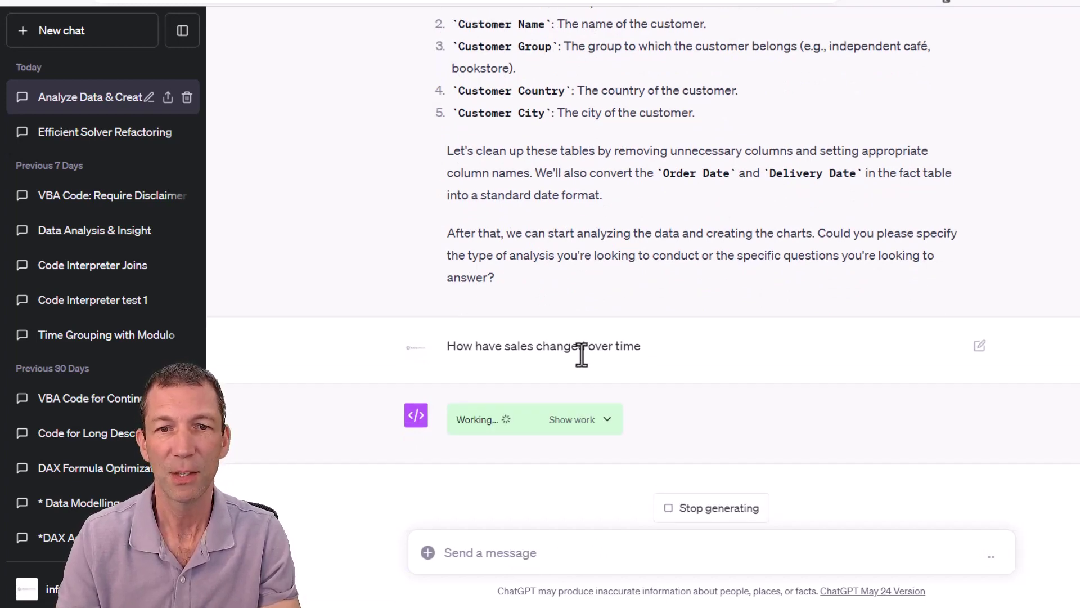
# Examine the Python code used to reload the product and customer dimension tables, collapse it and return to the latest response
pyautogui.scroll(8, 581, 352)
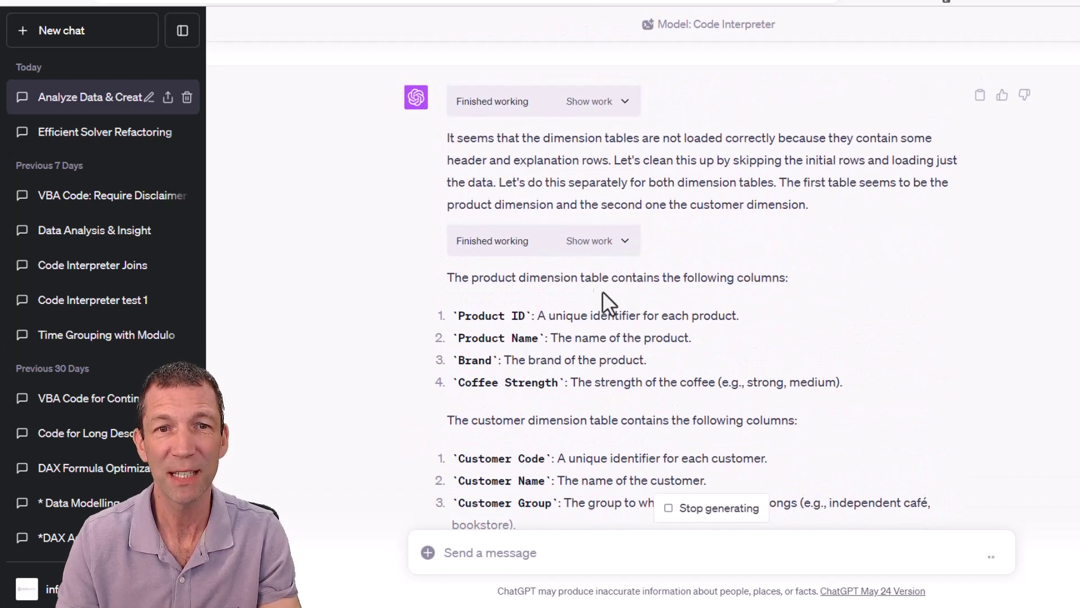
pyautogui.click(623, 243)
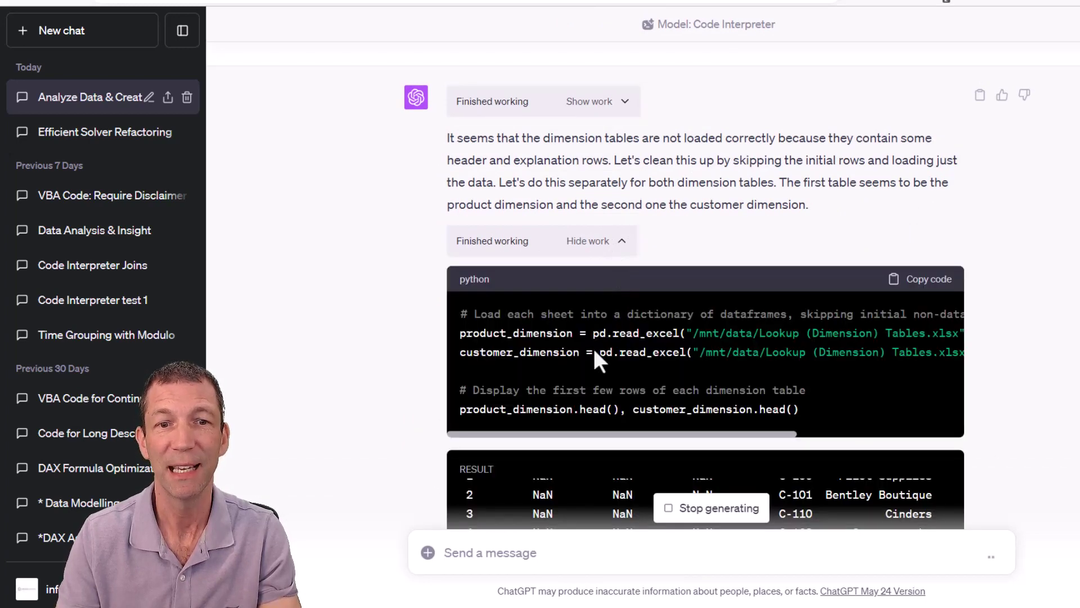
pyautogui.scroll(-2, 593, 349)
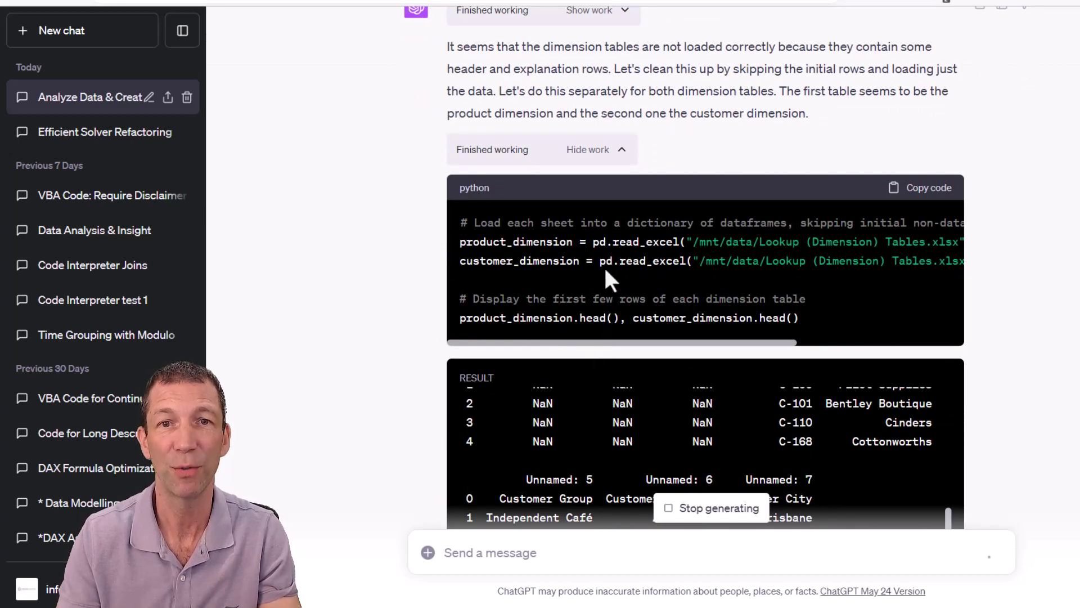
pyautogui.click(622, 149)
pyautogui.scroll(-6, 619, 338)
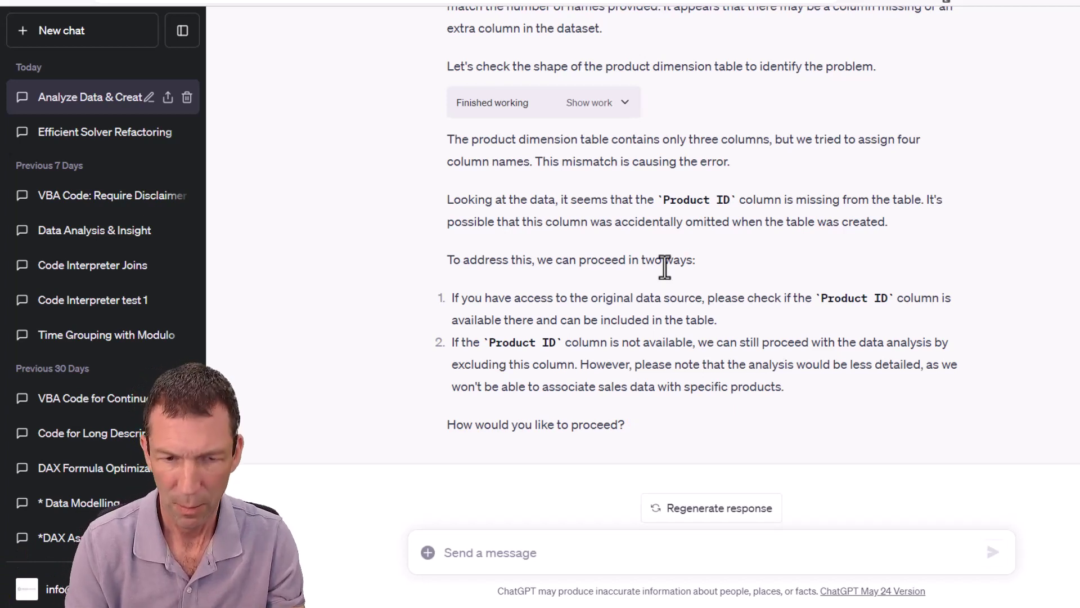
# Reply in the chat with the message "Product ID is in both FACT and Dimension"
pyautogui.write('Product ID is')
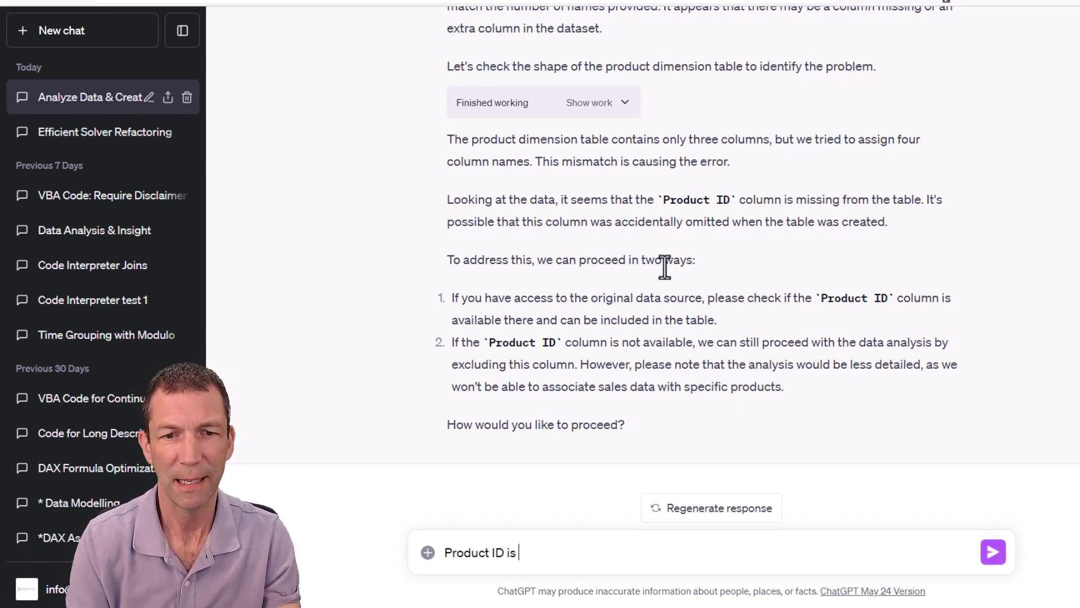
pyautogui.write(' in both ')
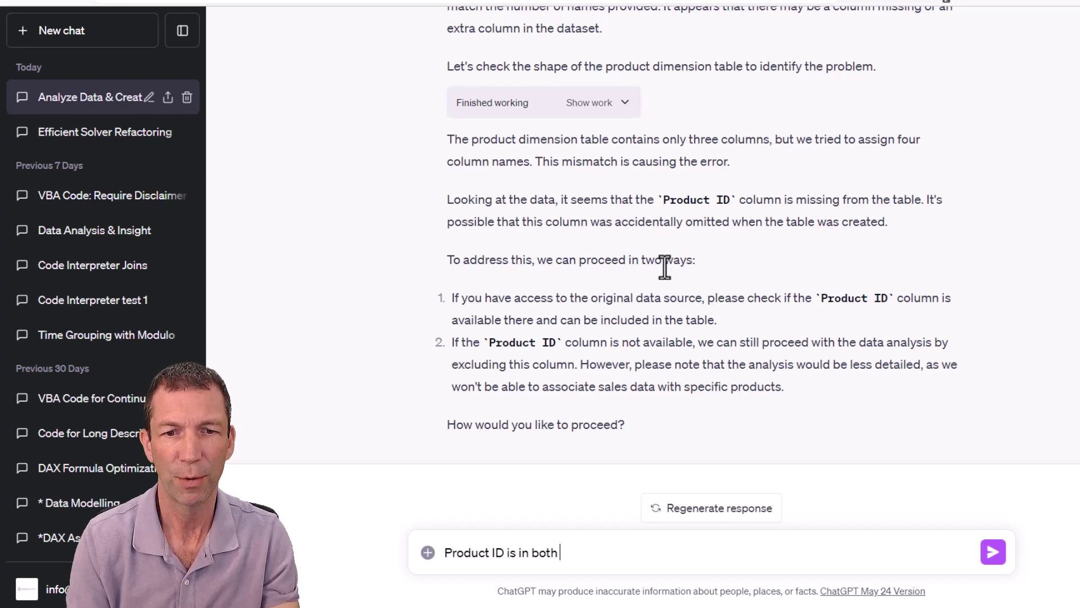
pyautogui.write('FACT and Dim')
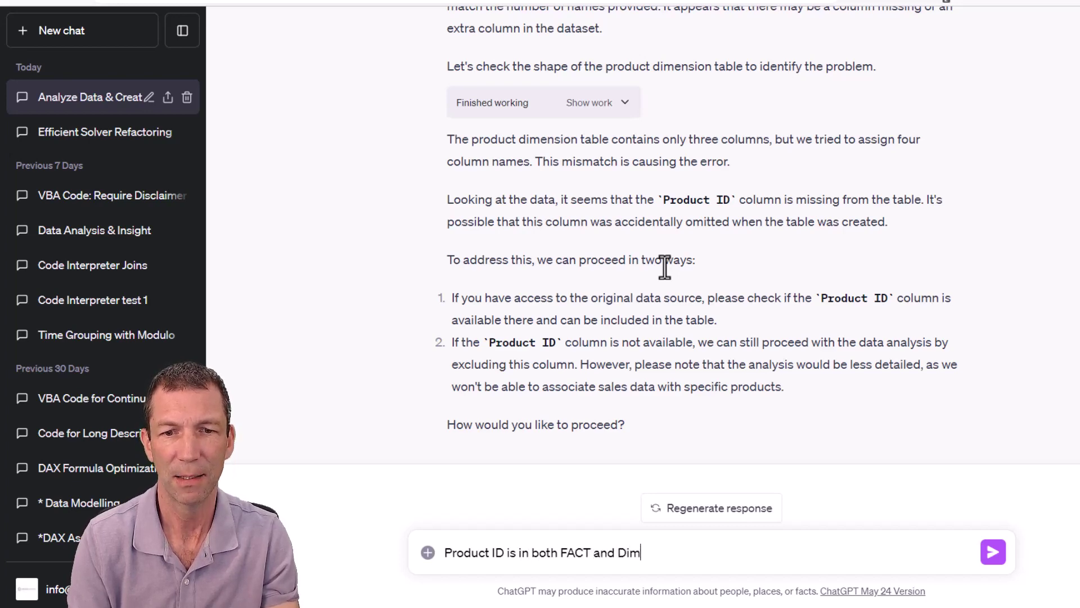
pyautogui.write('eesion')
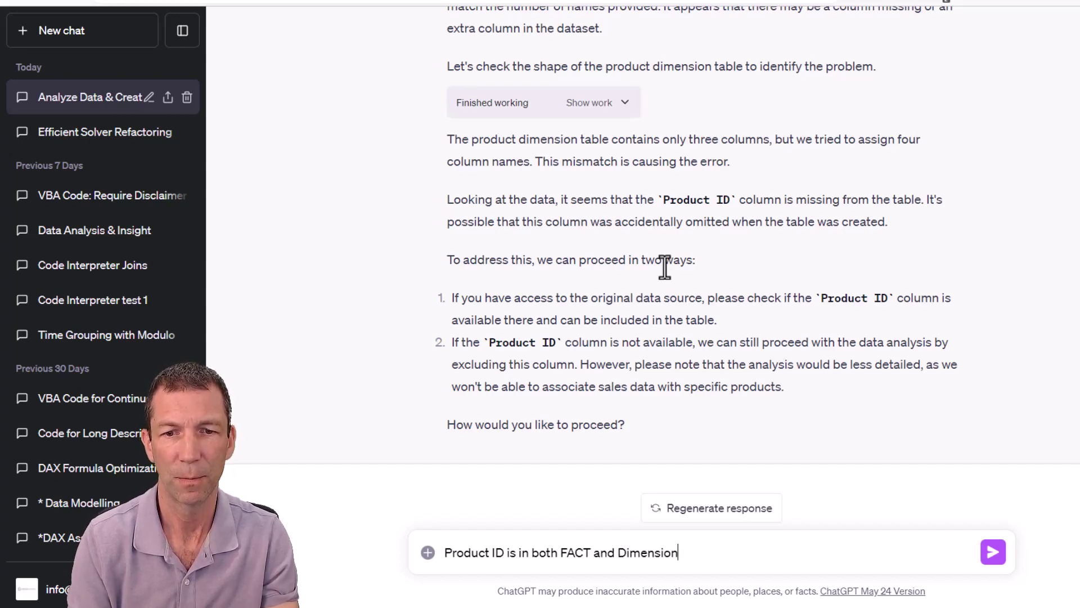
pyautogui.press('Return')
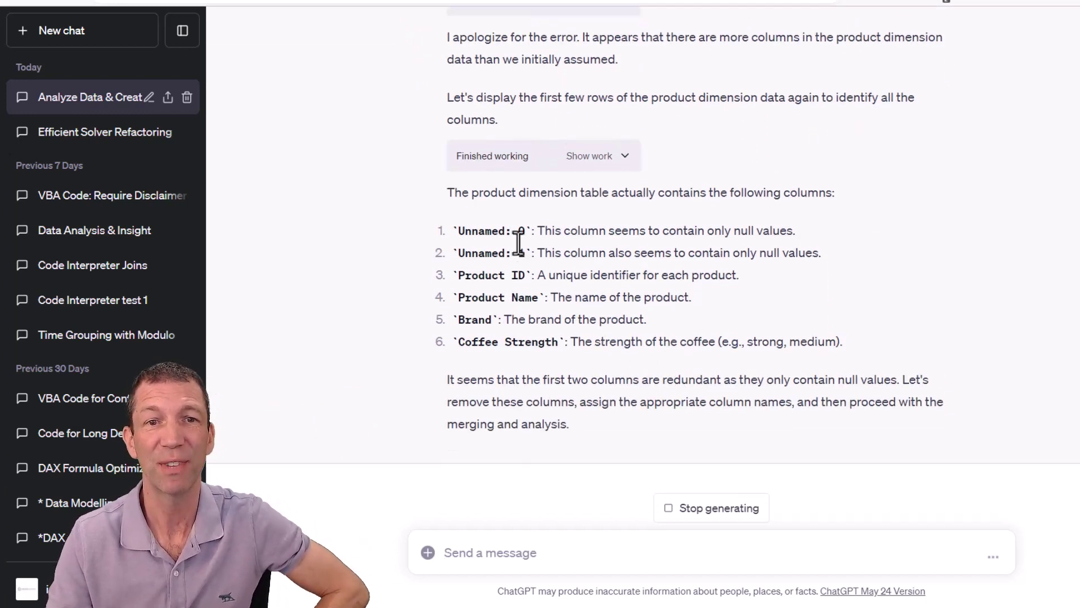
# Review the sales line plot, then send the chat request "Show me restaurant sales as a column chart"
pyautogui.scroll(-1, 515, 239)
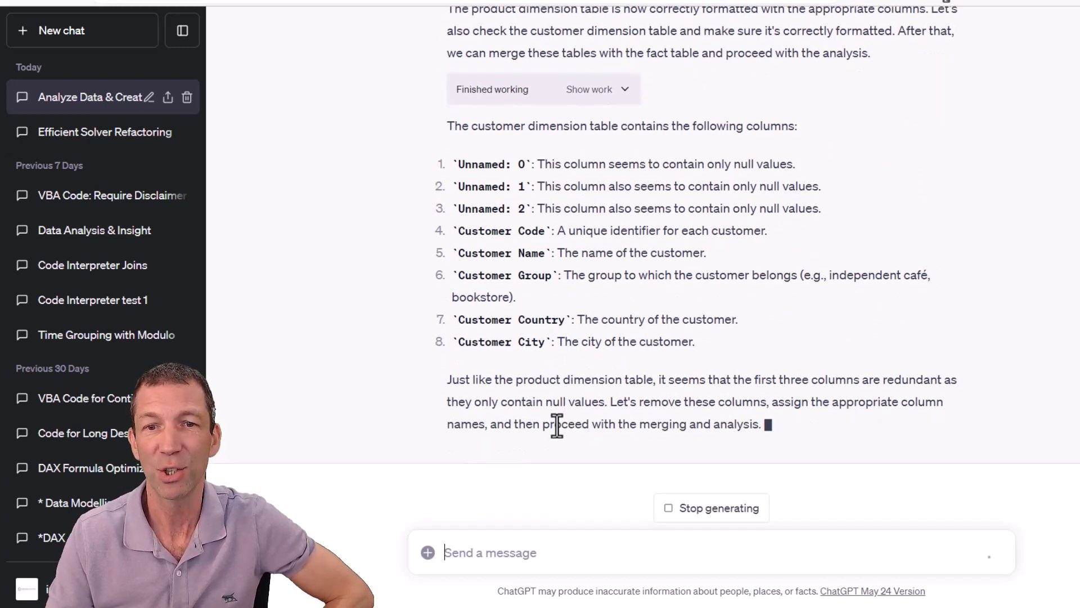
pyautogui.scroll(-1, 523, 371)
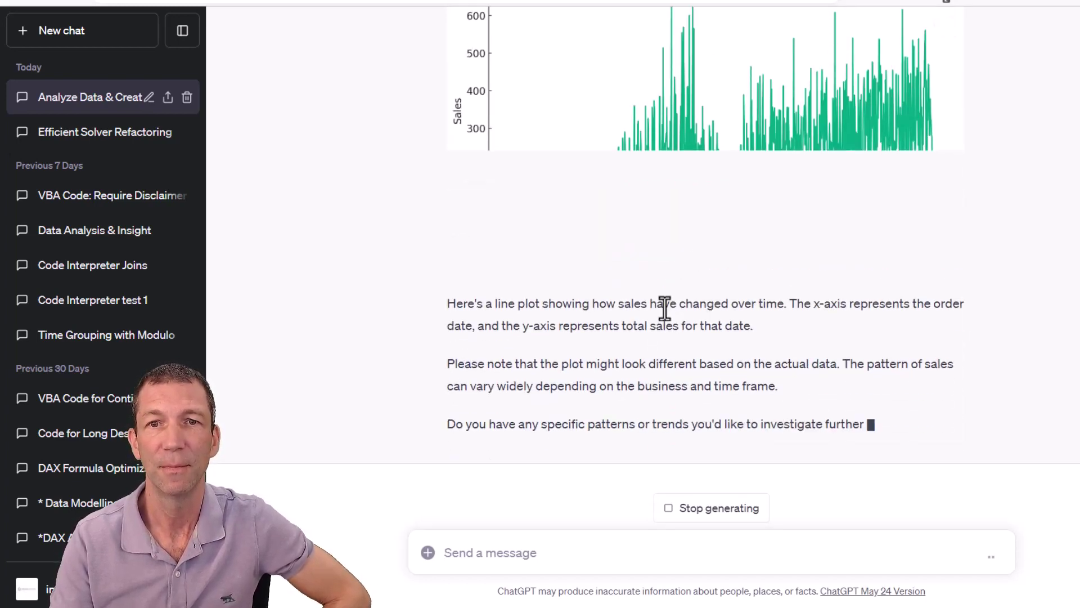
pyautogui.scroll(2, 669, 271)
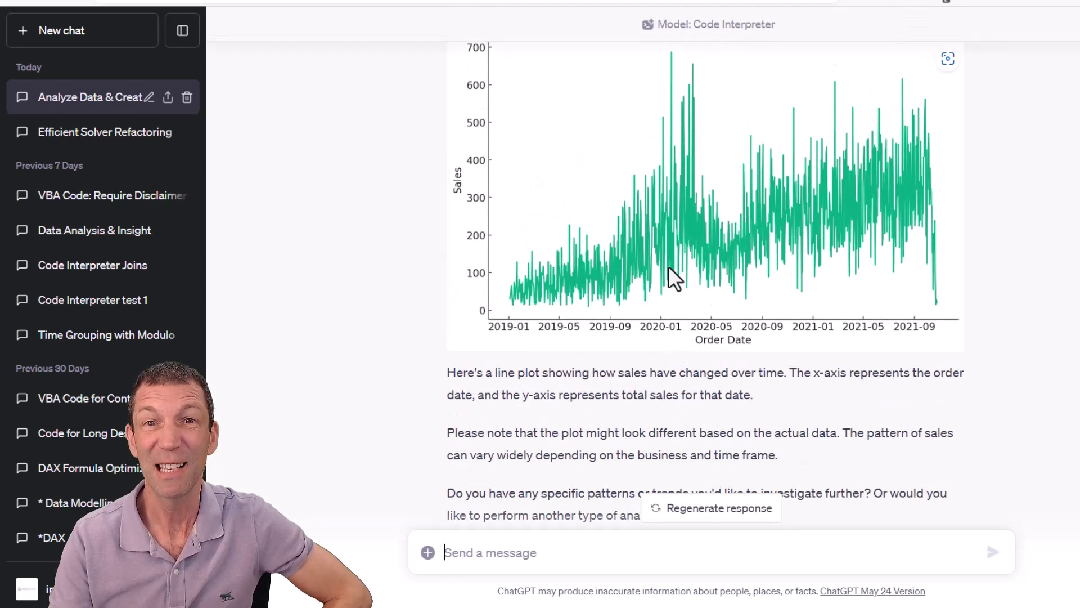
pyautogui.scroll(-2, 670, 271)
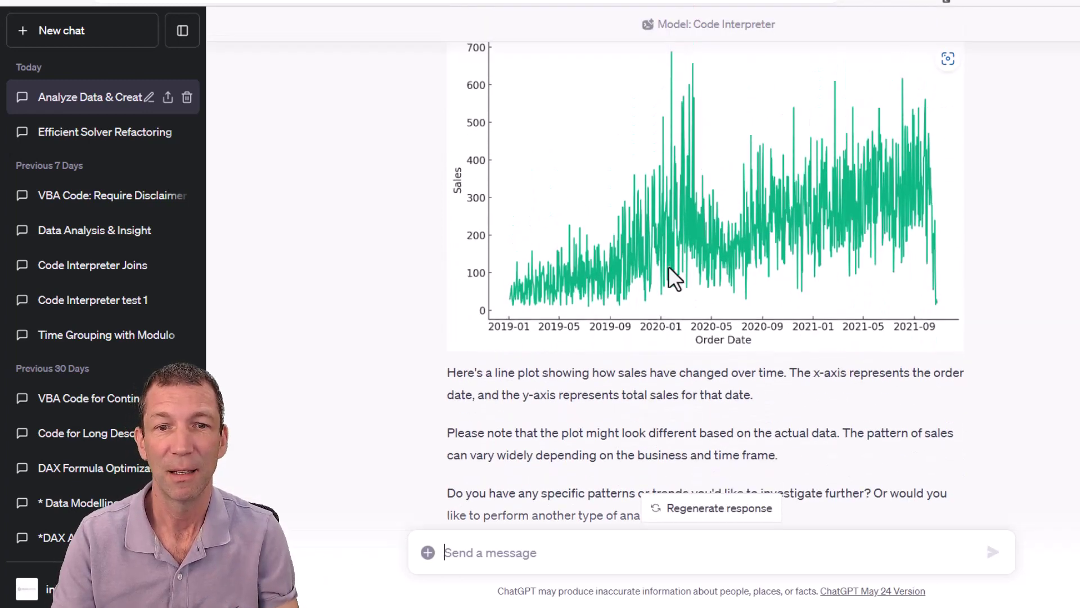
pyautogui.scroll(-2, 669, 265)
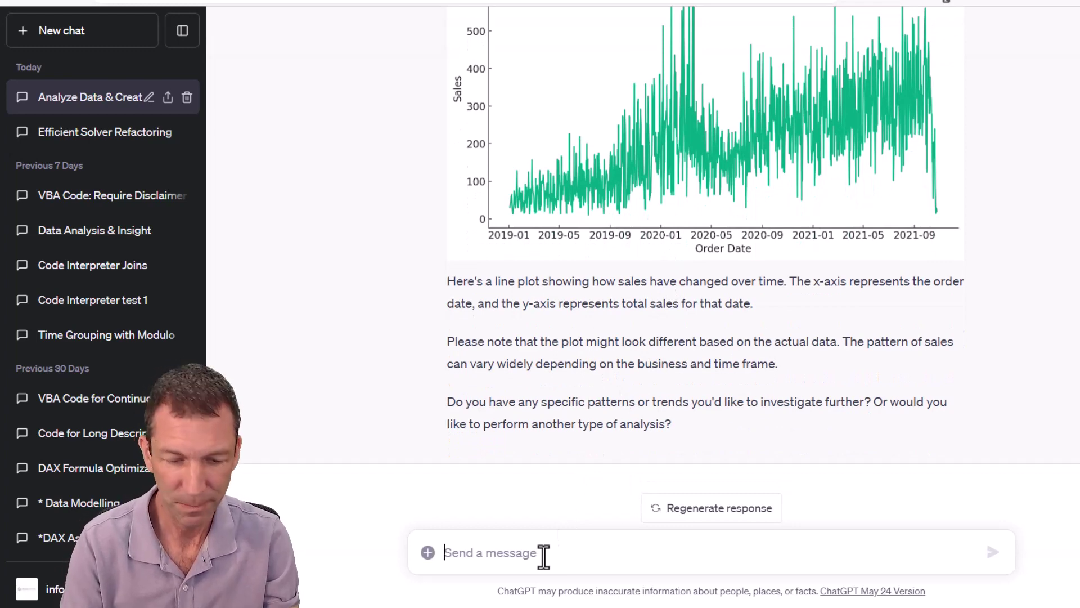
pyautogui.write('Show me resu')
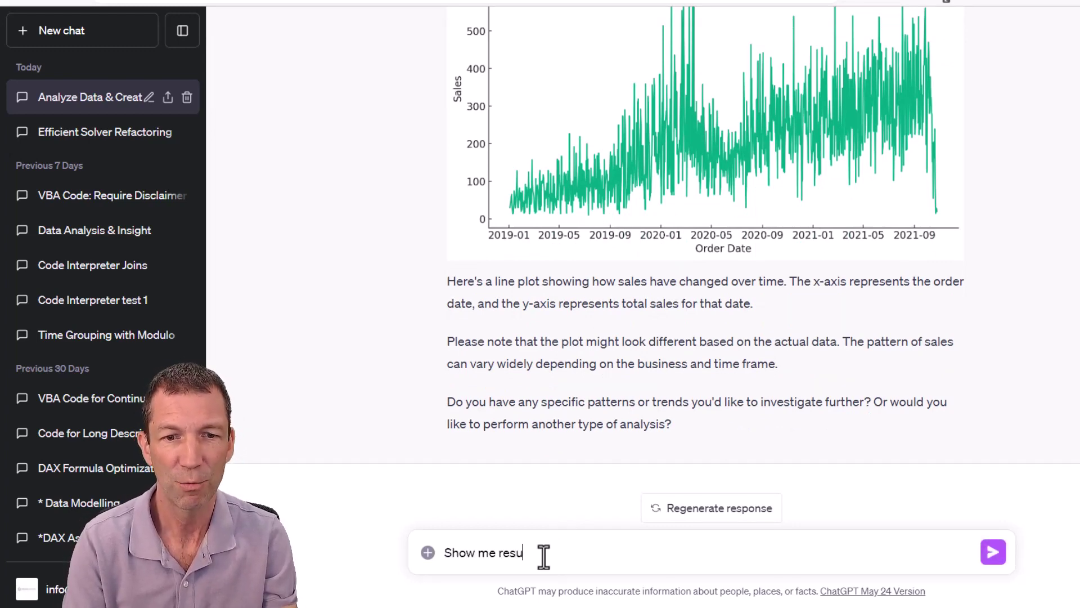
pyautogui.press('BackSpace')
pyautogui.write('taurant s')
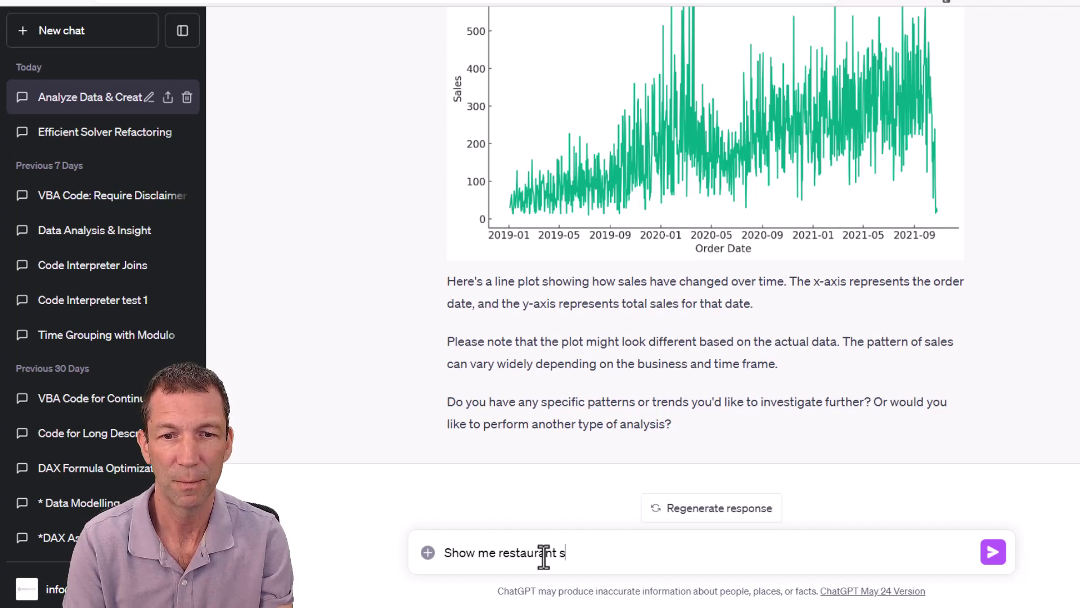
pyautogui.write('ales as a')
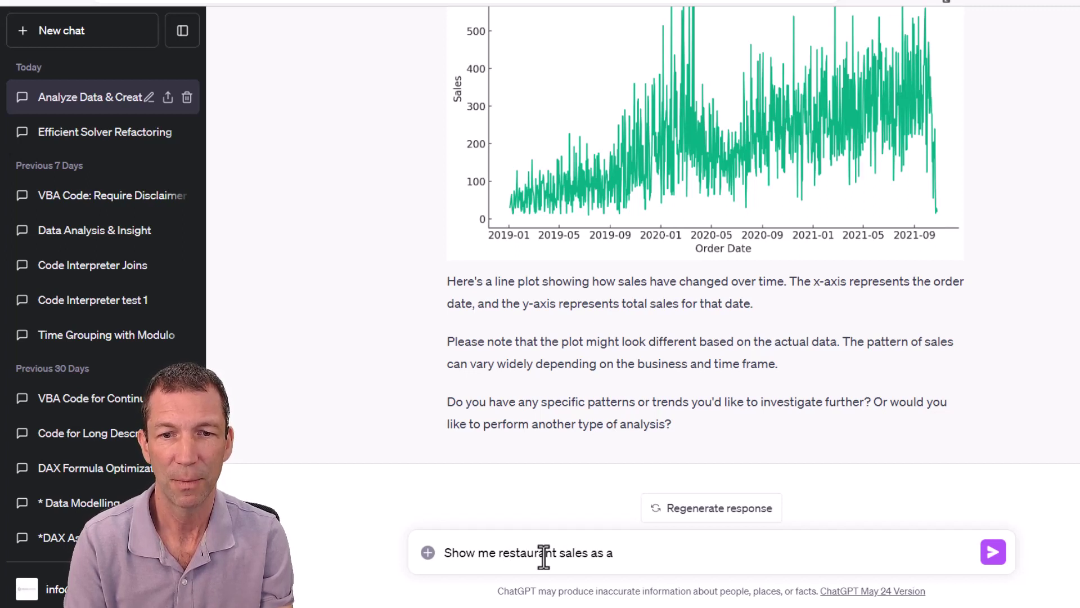
pyautogui.write(' coli,mnn')
pyautogui.press('BackSpace')
pyautogui.press('BackSpace')
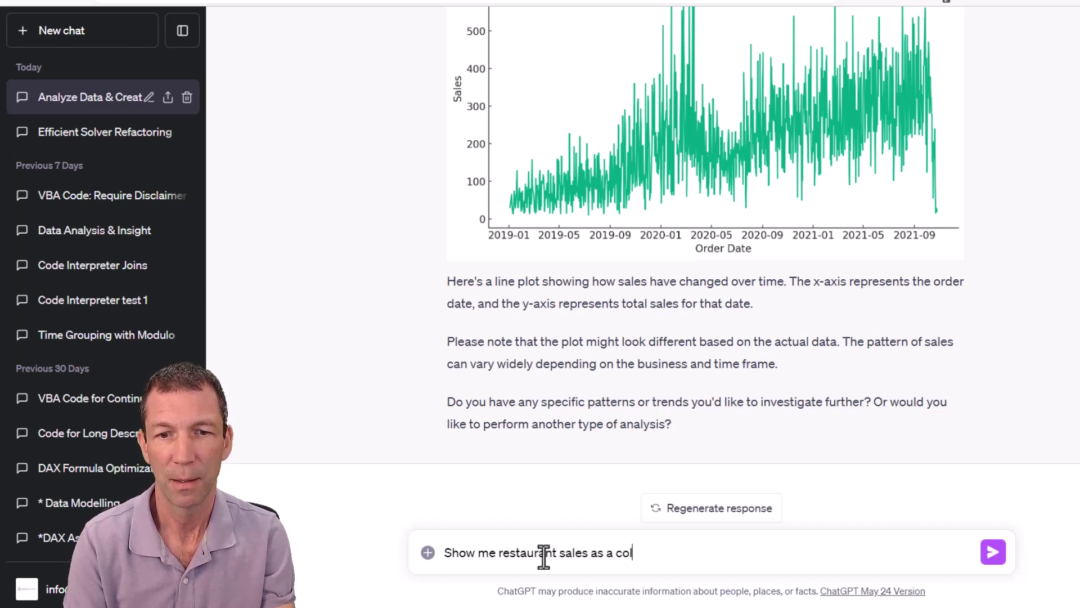
pyautogui.write('chart')
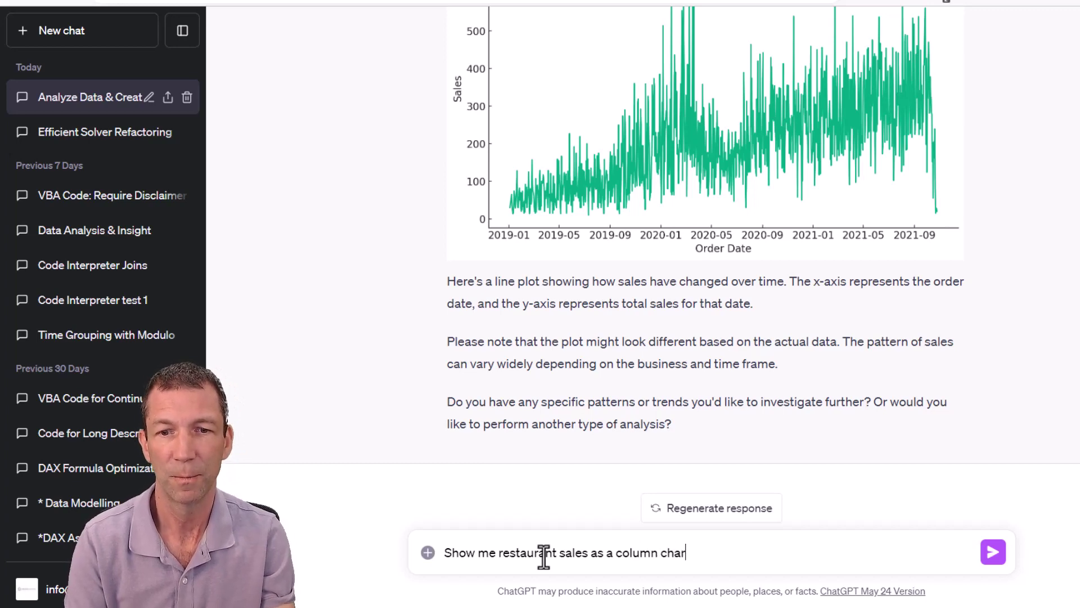
pyautogui.press('Return')
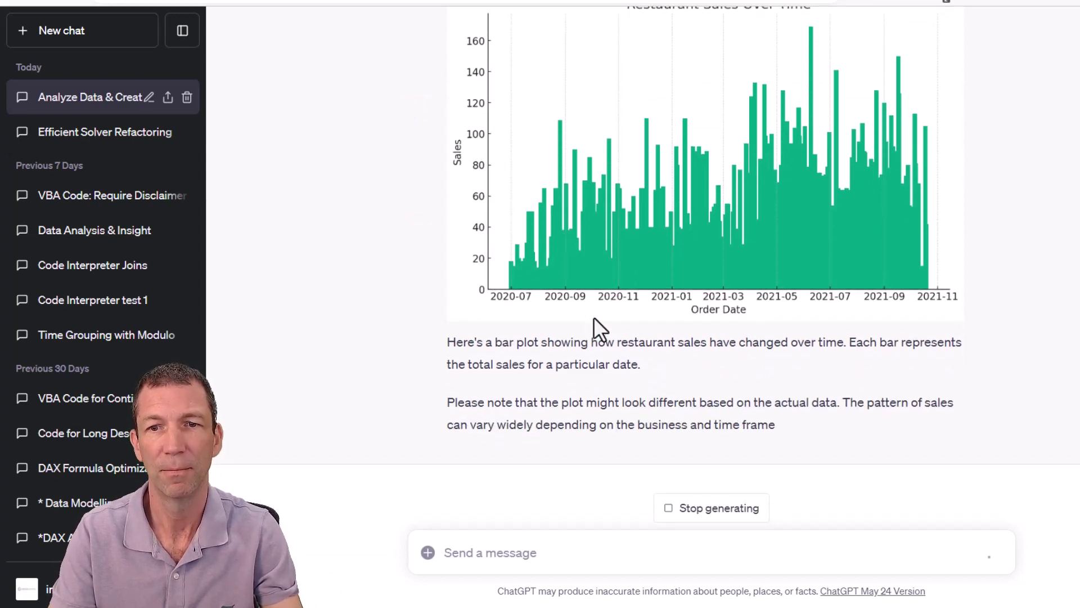
# Review the restaurant sales chart and send the follow-up request "Can you group this by month"
pyautogui.scroll(2, 736, 274)
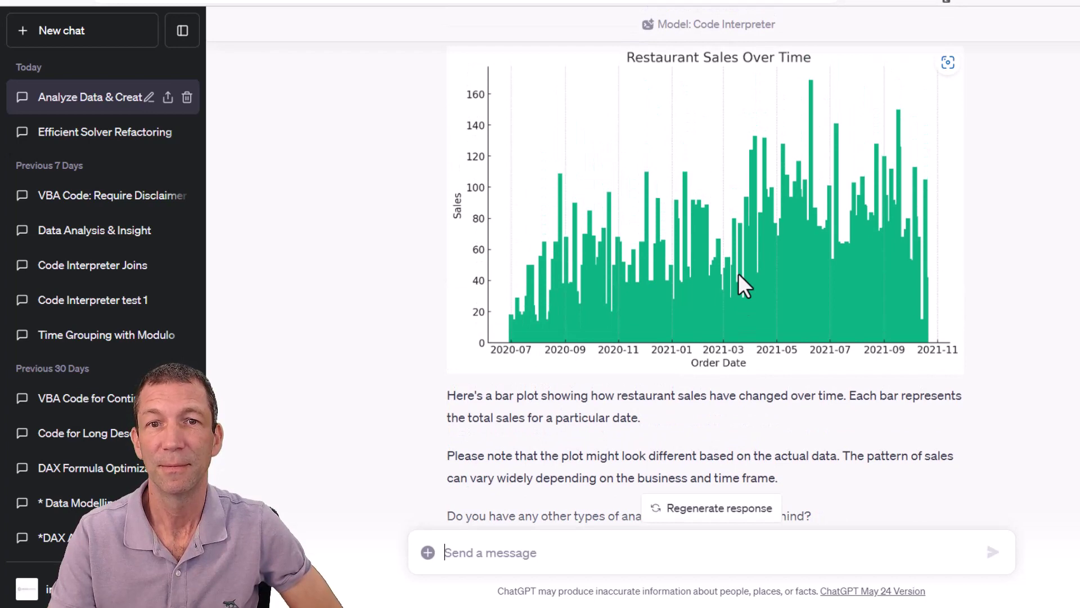
pyautogui.scroll(2, 738, 274)
pyautogui.scroll(-3, 738, 273)
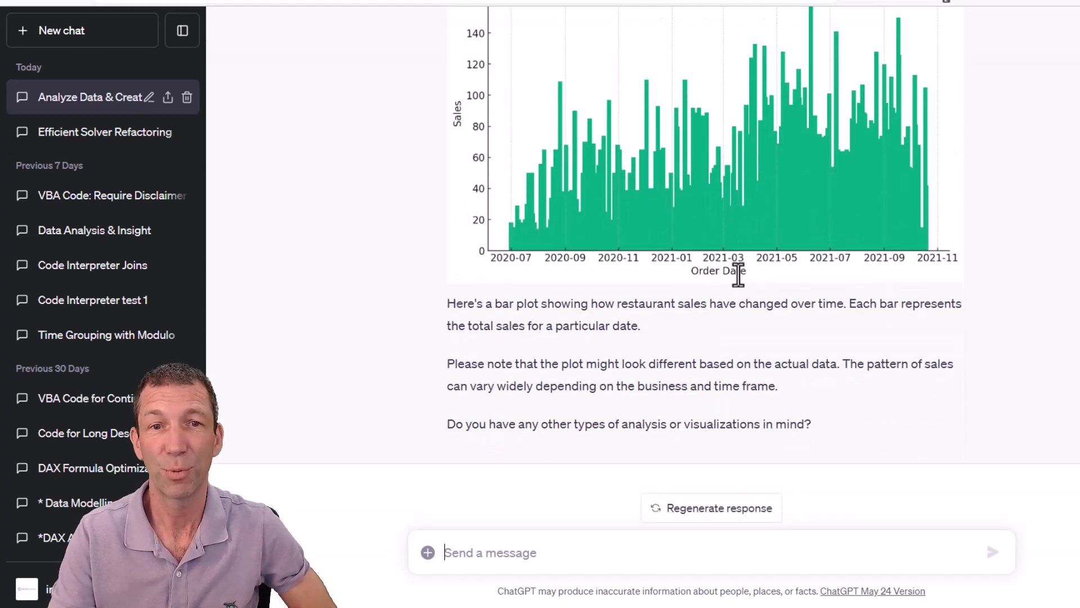
pyautogui.click(511, 545)
pyautogui.write('Can you')
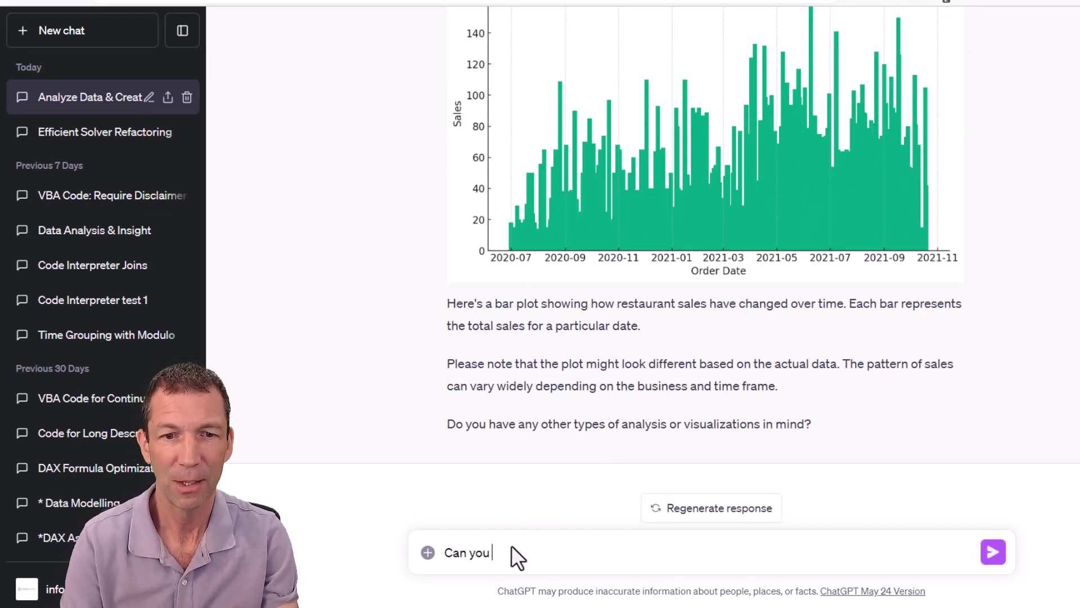
pyautogui.write(' group this ')
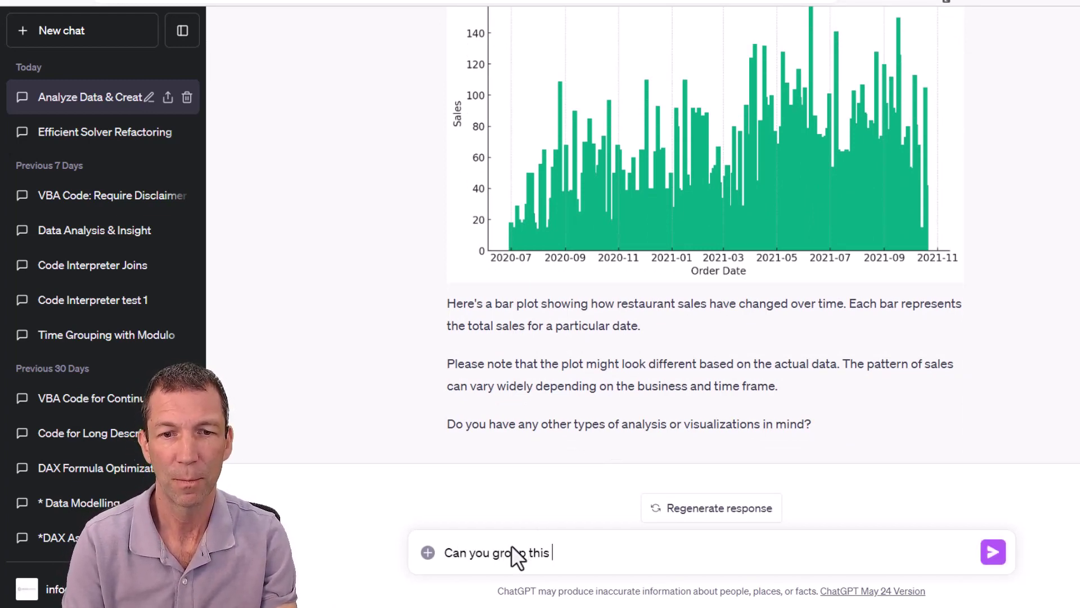
pyautogui.write('by month')
pyautogui.press('Return')
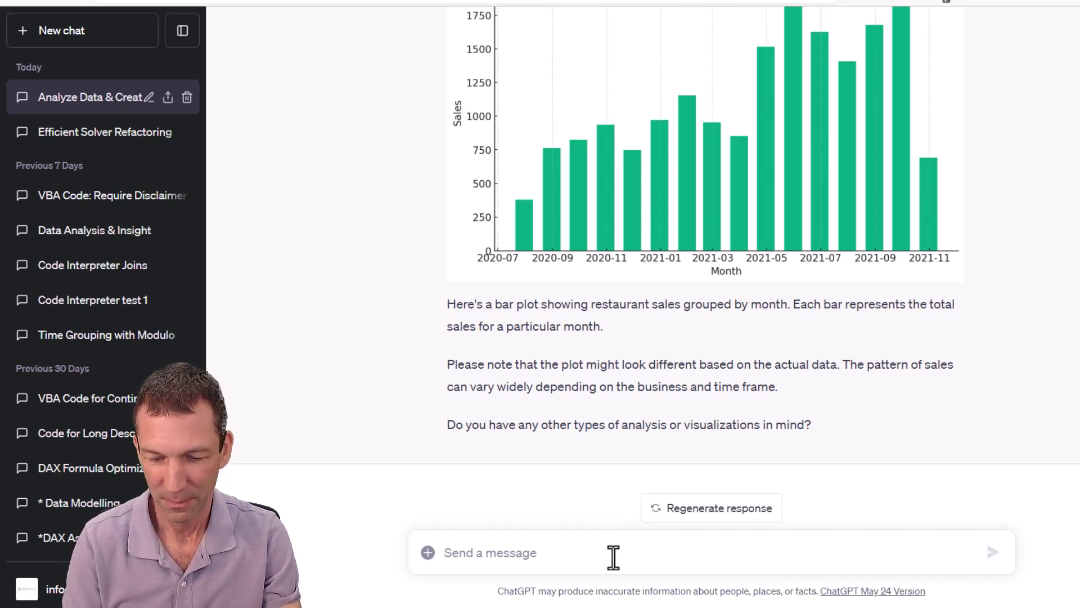
# Send the chat request "can you make the bars light blue and describe any outliers"
pyautogui.write('can you make t')
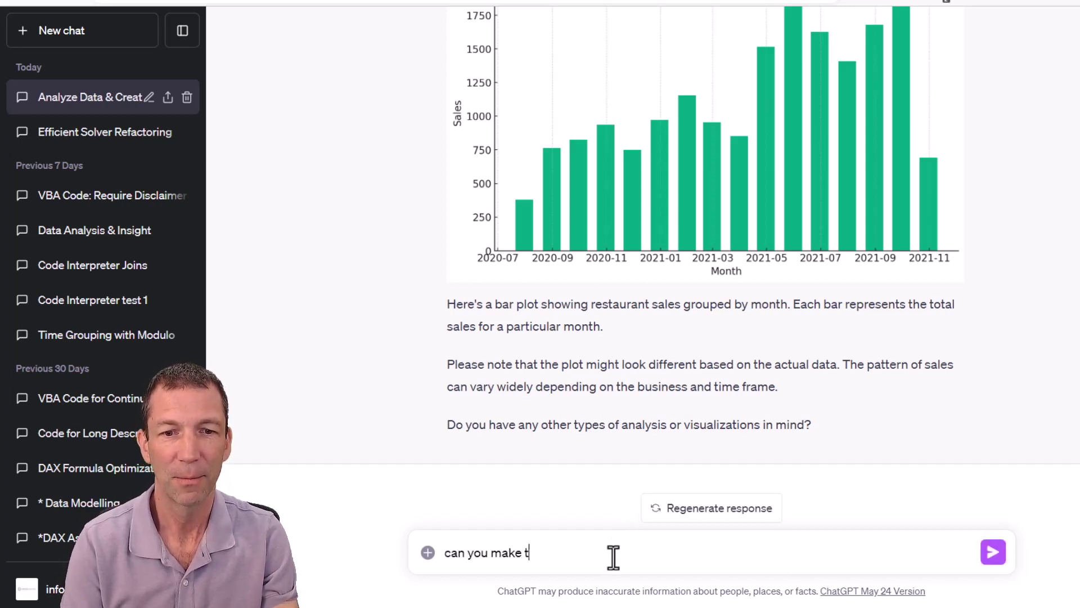
pyautogui.write('he bars')
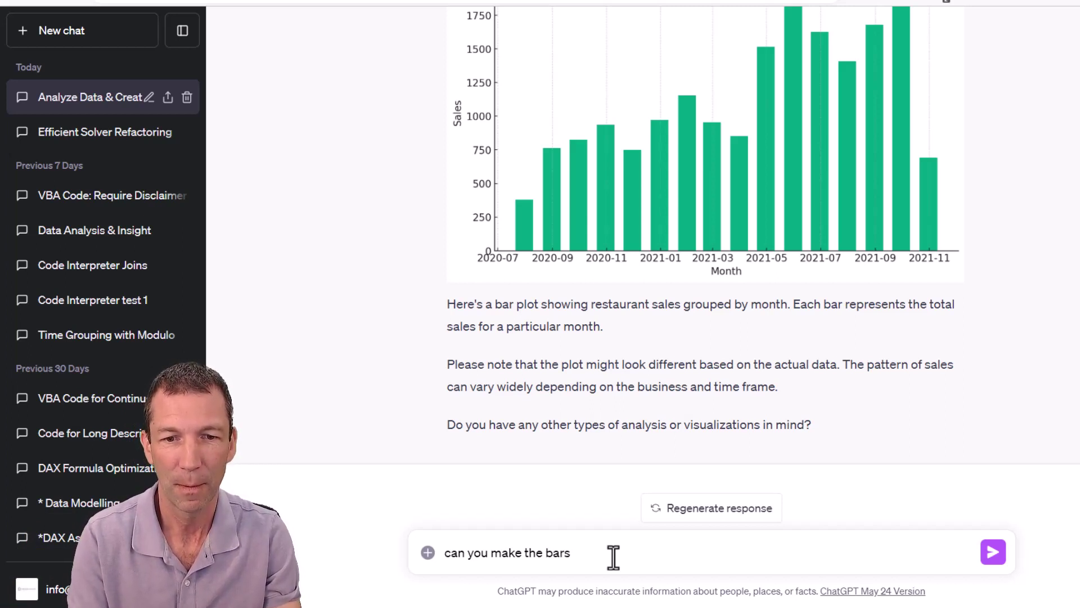
pyautogui.write('light b')
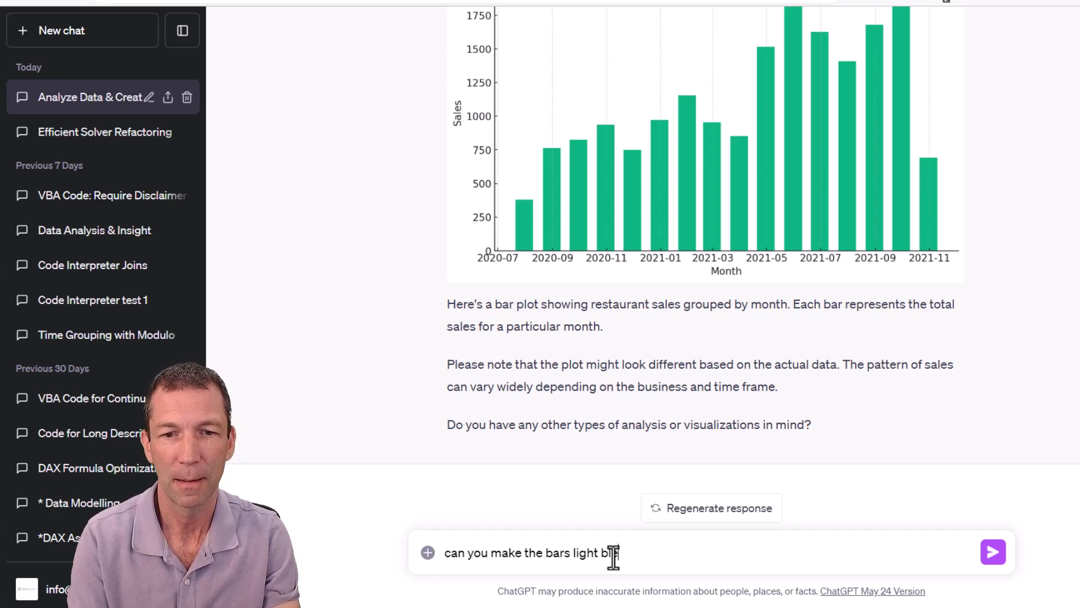
pyautogui.write('lue')
pyautogui.write('and describe any outliers')
pyautogui.press('Return')
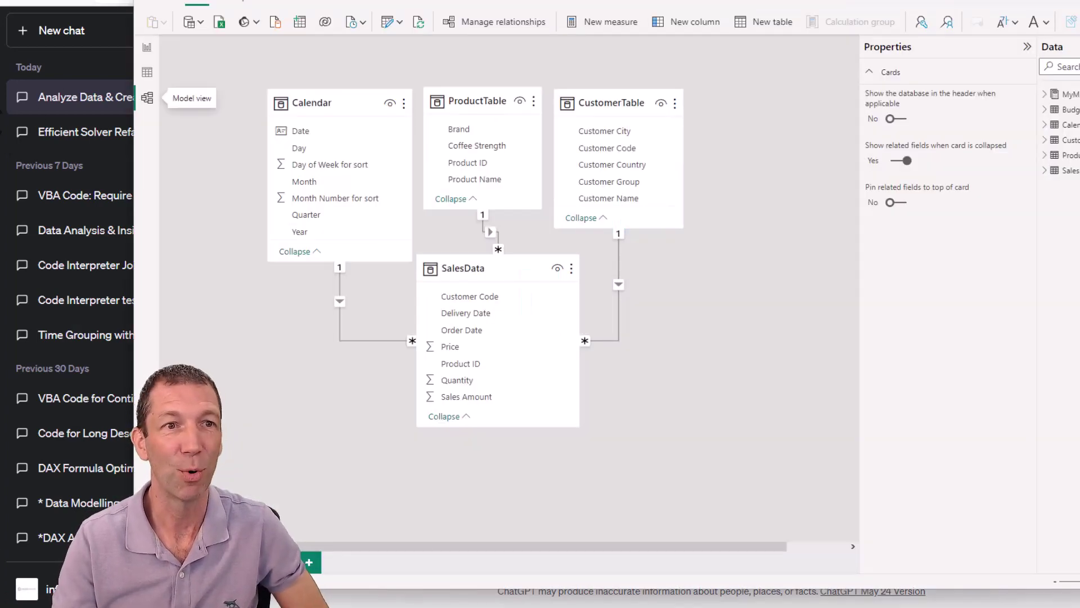
# Show the Monthly Sales column chart for the Restaurant customer group in the Power BI report view
pyautogui.click(145, 46)
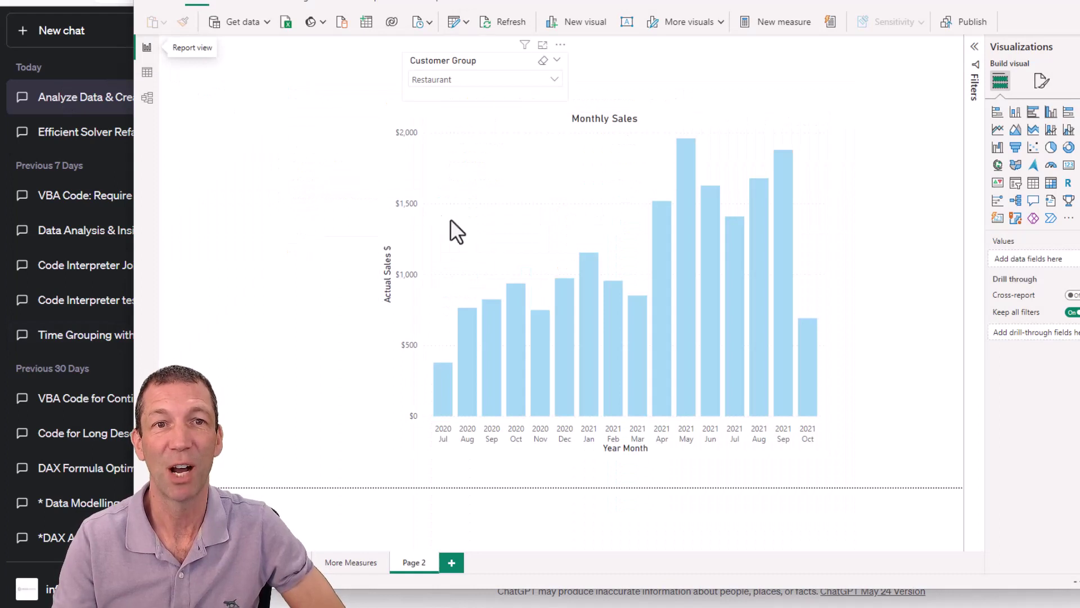